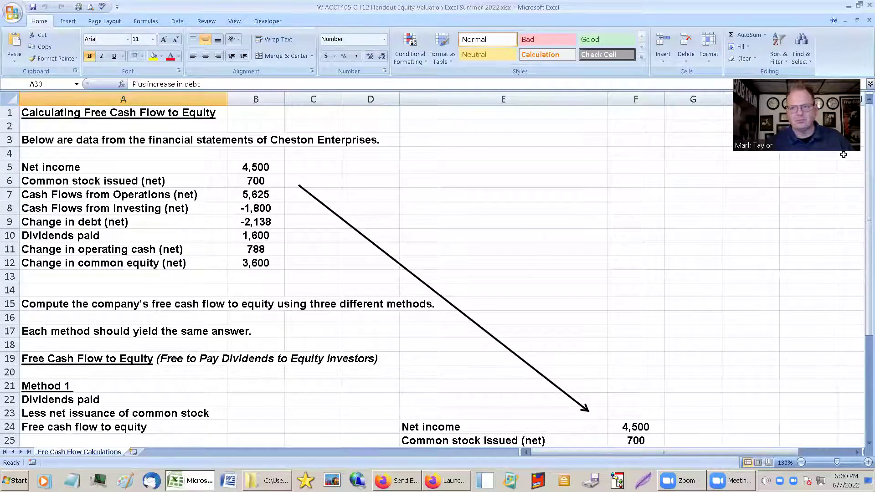
Enter the note "Usually used for companies that are not paying dividends." in cell E5
click(50, 114)
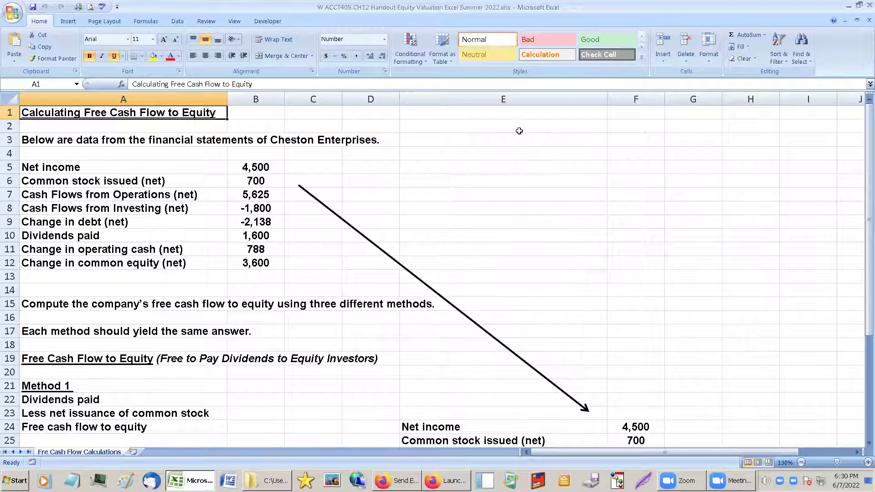
click(506, 167)
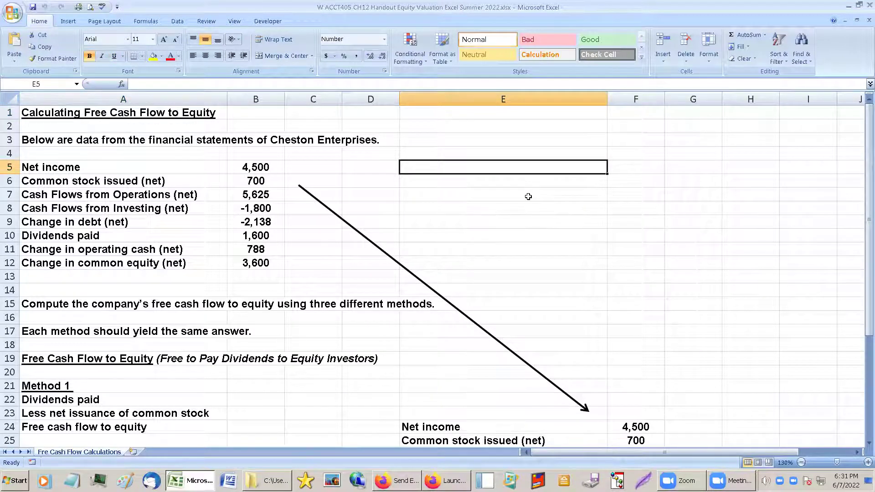
text(Usually used for compan)
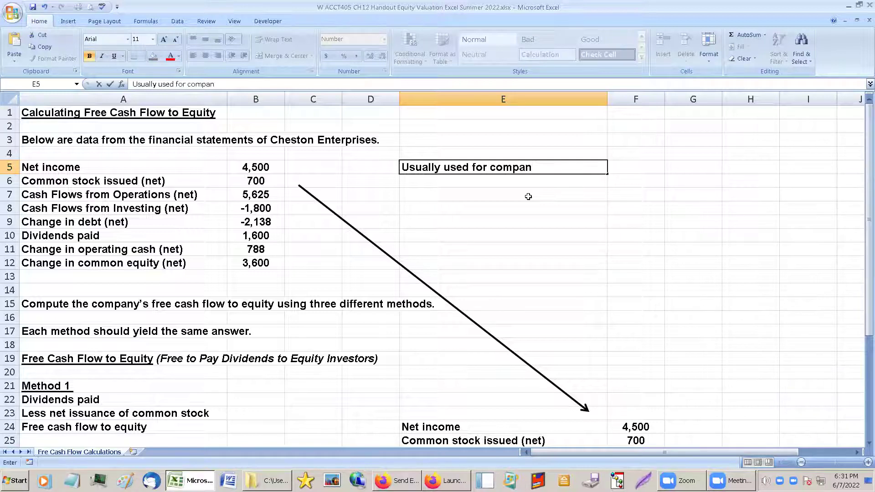
text(y)
key(BackSpace)
text(ies that are not paying di)
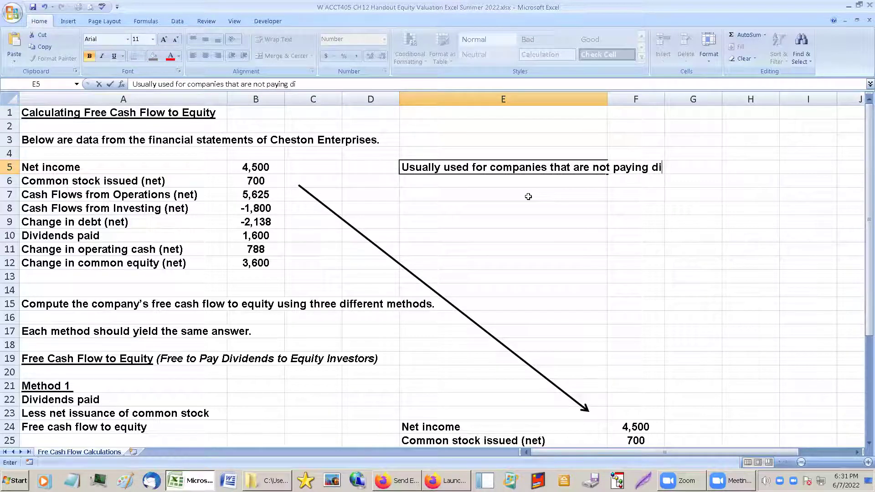
text(vidends.)
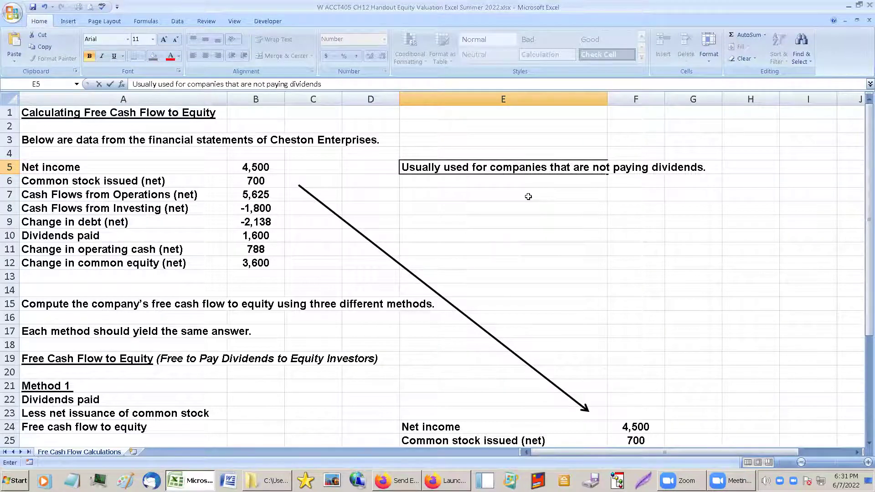
key(Return)
click(528, 196)
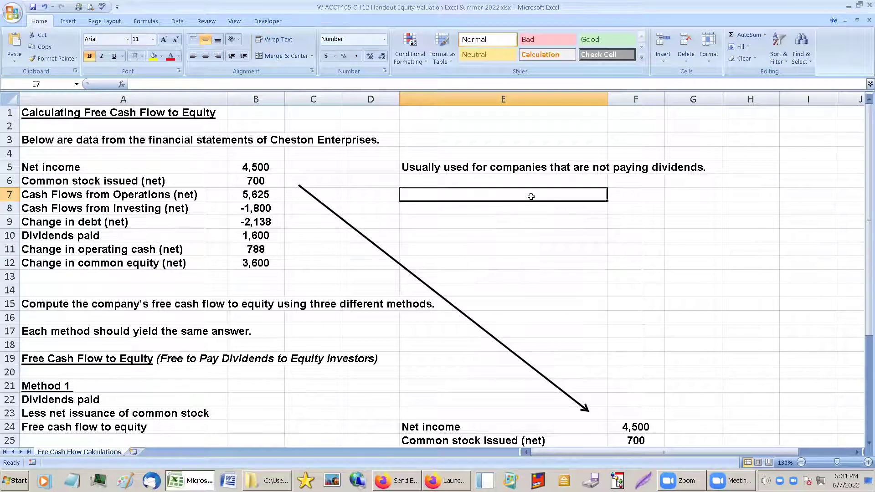
Change the font color of the note in E5 to the standard dark red
click(435, 167)
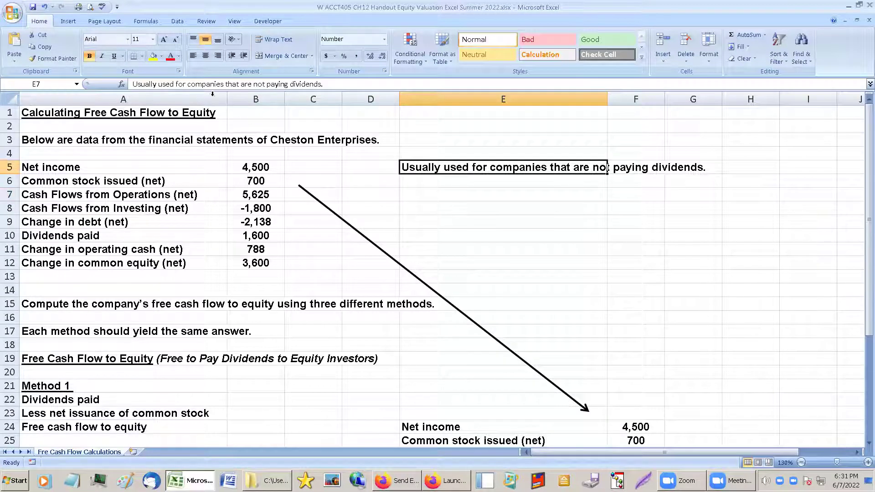
click(179, 57)
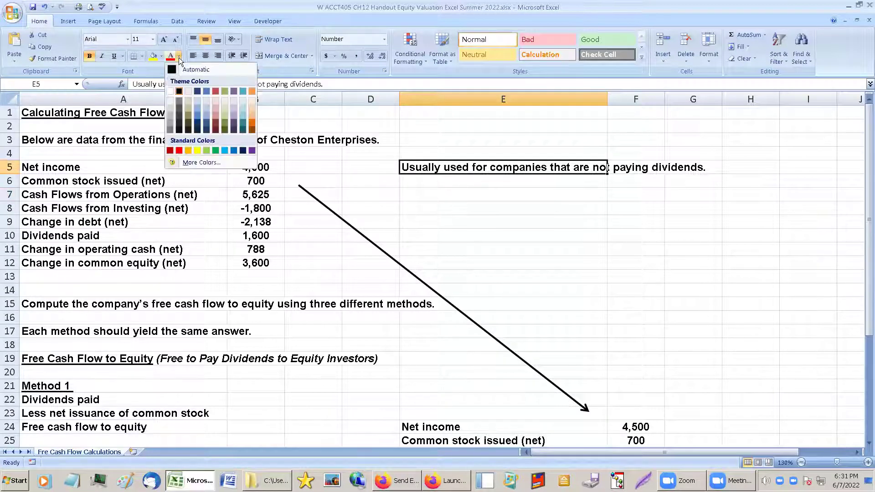
click(169, 153)
click(455, 199)
click(441, 170)
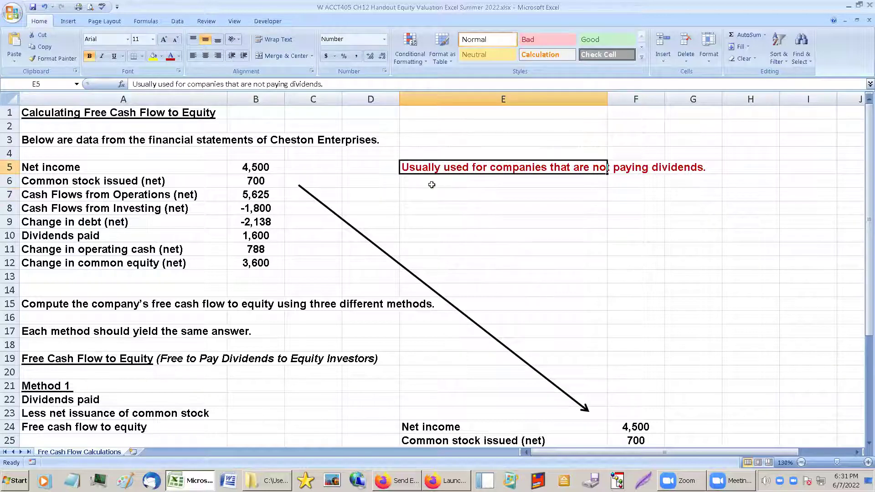
click(294, 267)
click(428, 163)
Review the financial data, the three Free Cash Flow to Equity methods and the copied data table beside them
scroll(517, 199, down, 1)
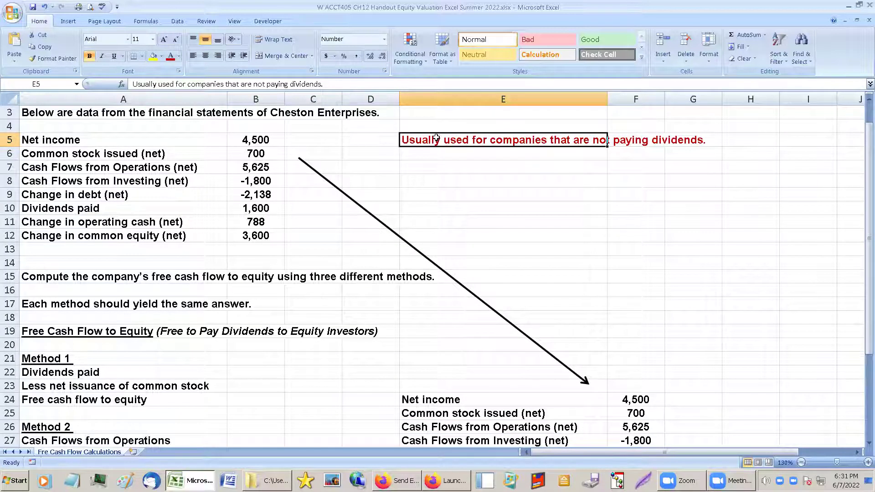
click(478, 163)
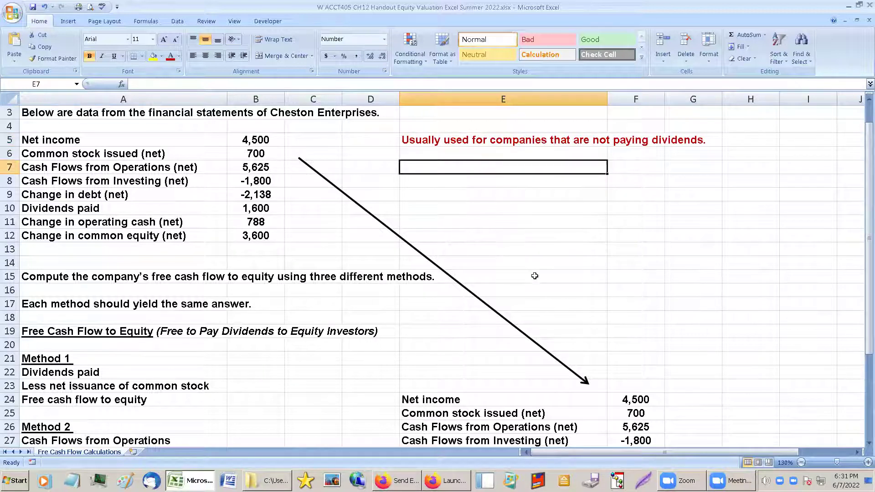
scroll(538, 281, down, 3)
scroll(543, 286, up, 4)
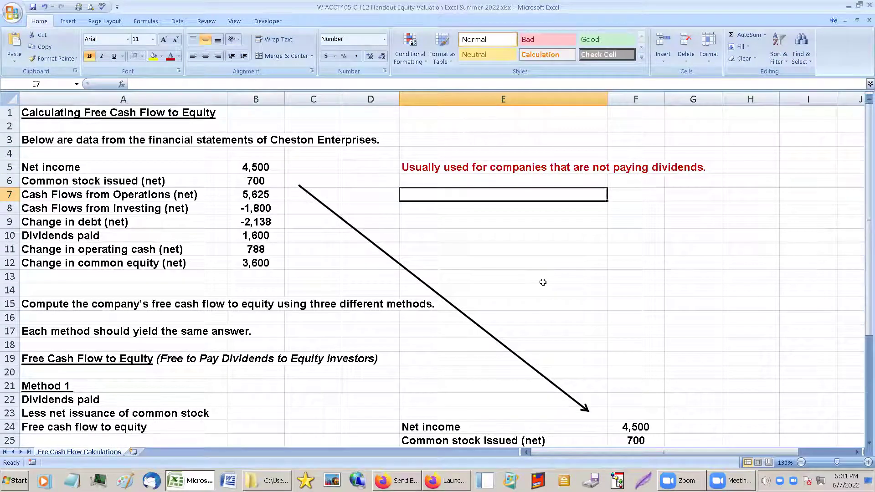
click(72, 359)
scroll(72, 359, down, 5)
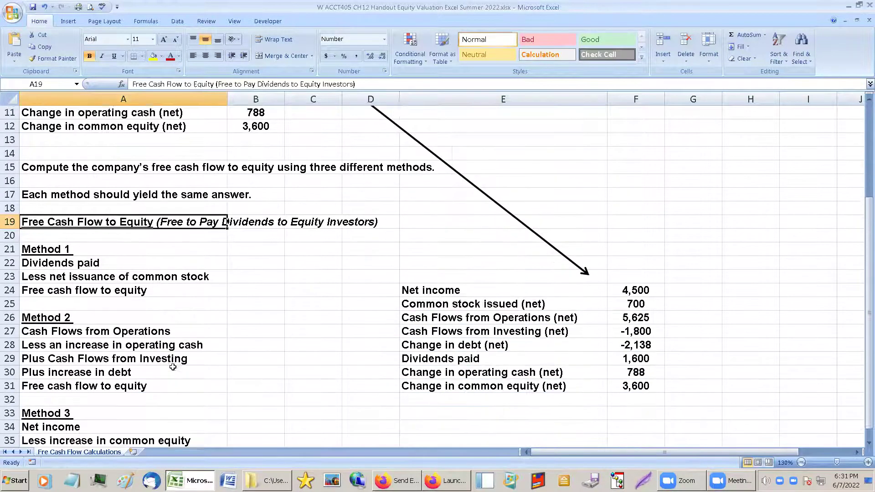
scroll(82, 253, up, 1)
click(82, 236)
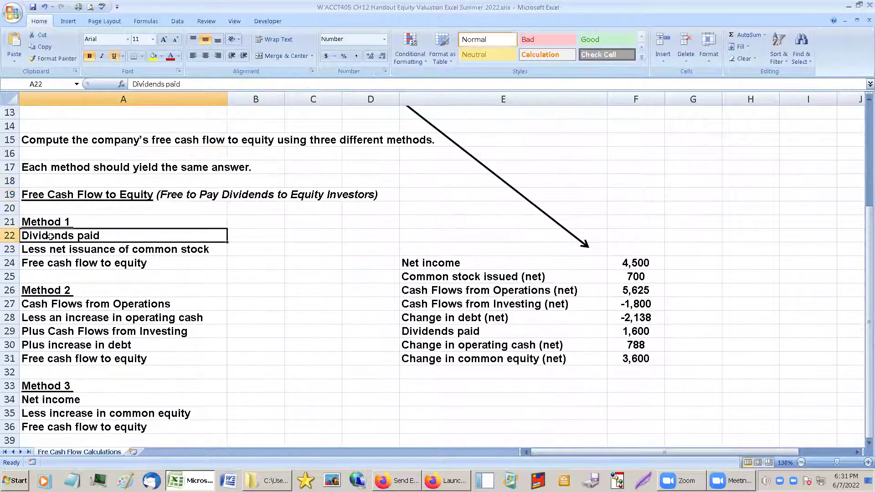
click(114, 249)
click(112, 259)
click(110, 249)
click(104, 236)
click(246, 234)
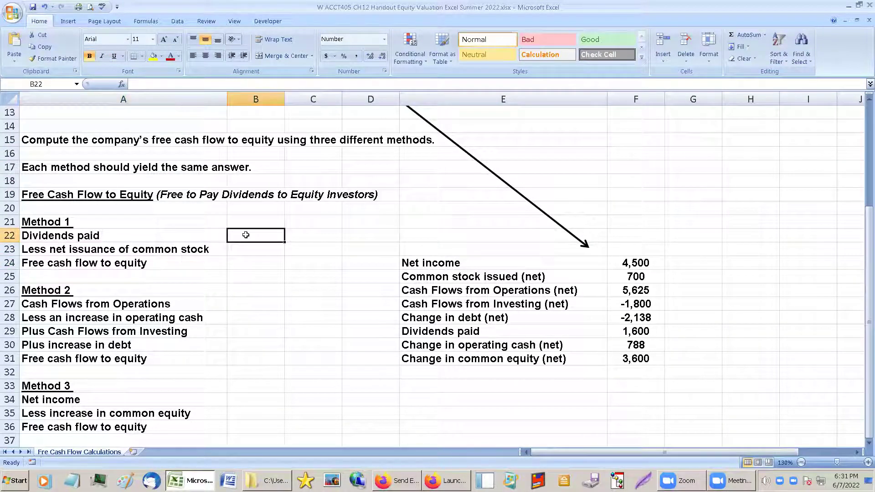
click(84, 238)
click(230, 233)
scroll(588, 234, up, 4)
scroll(545, 211, down, 3)
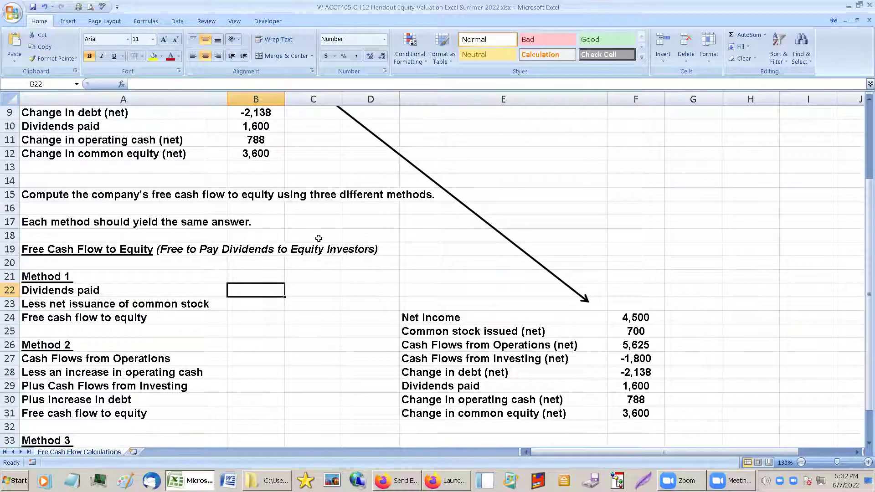
scroll(318, 239, down, 1)
scroll(322, 239, down, 1)
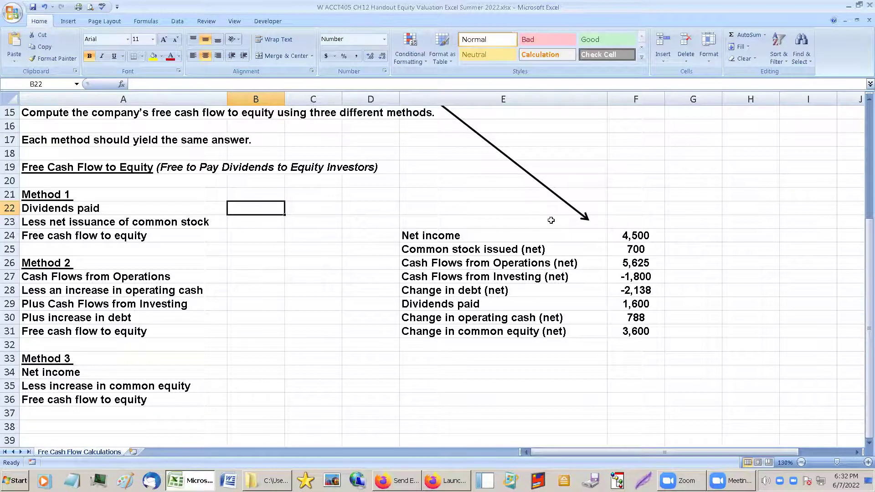
Shade the original financial data in A5:B12 with the lightest aqua theme fill
scroll(497, 221, up, 3)
scroll(257, 127, up, 1)
drag(59, 140, 250, 232)
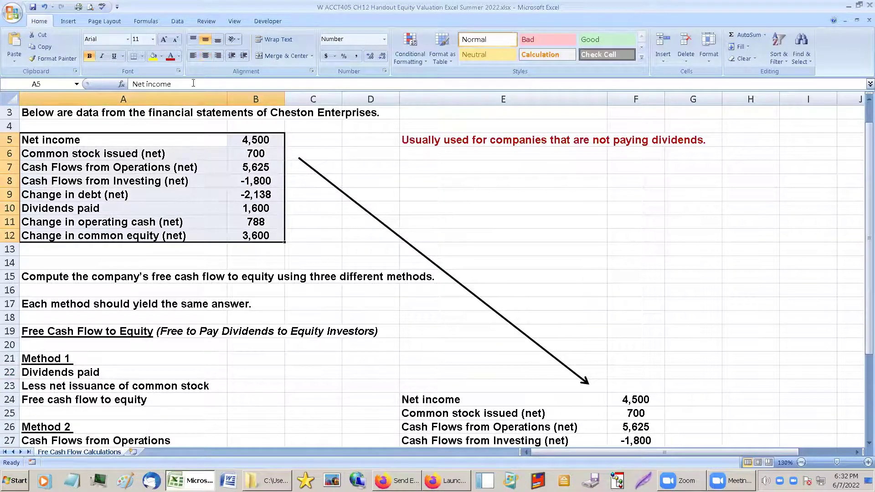
click(162, 57)
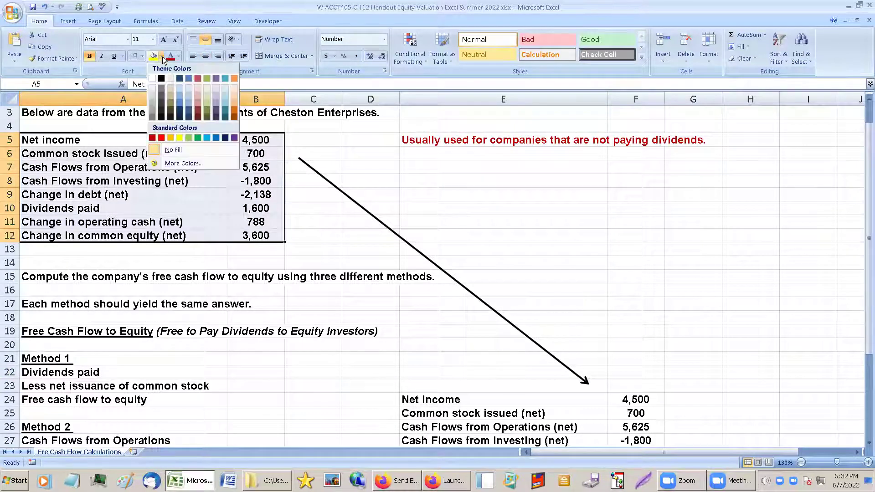
click(225, 87)
click(338, 158)
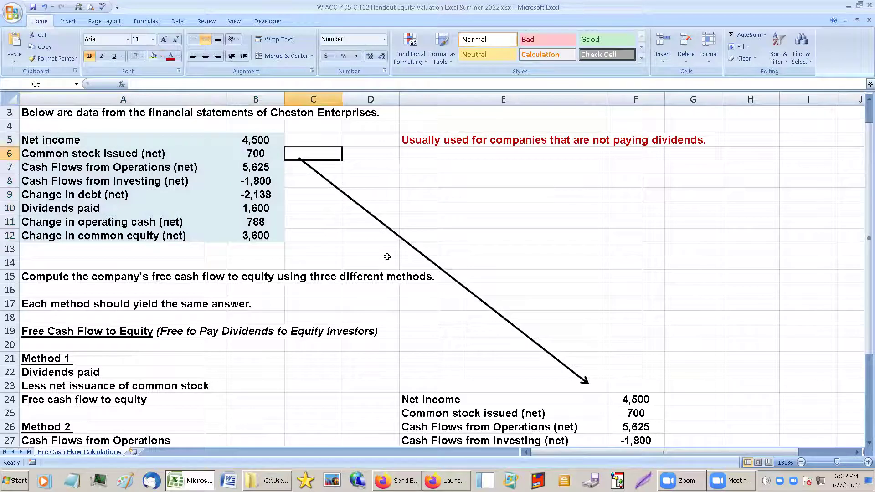
Apply the same lightest aqua fill to the copied data table in E24:F31
scroll(151, 212, down, 2)
drag(415, 317, 638, 413)
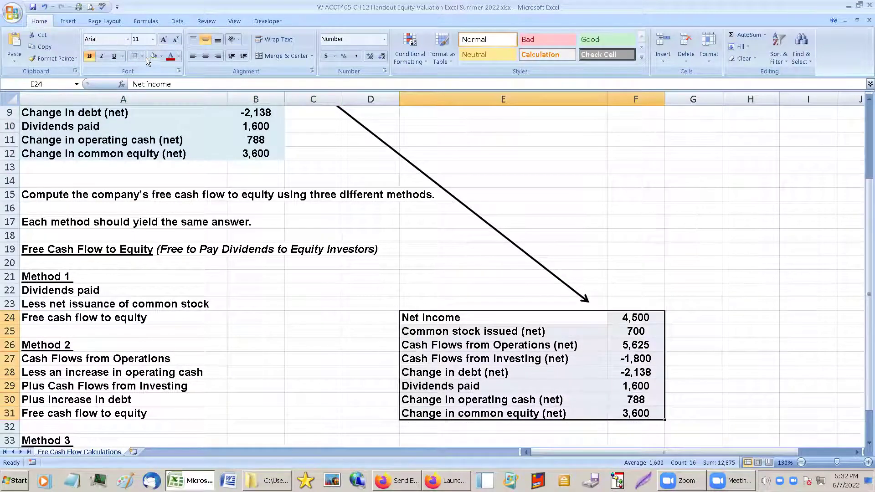
click(160, 56)
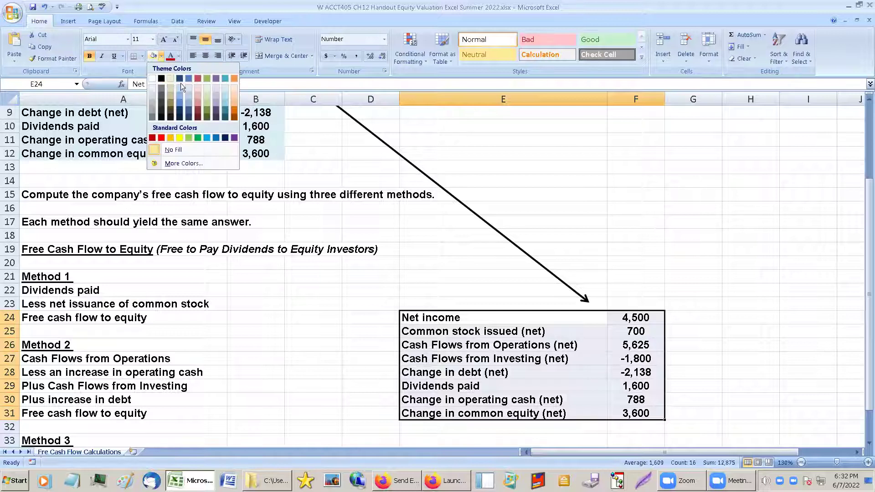
click(225, 88)
click(400, 221)
Examine the Method 1 rows from dividends paid down to free cash flow to equity
scroll(328, 278, down, 1)
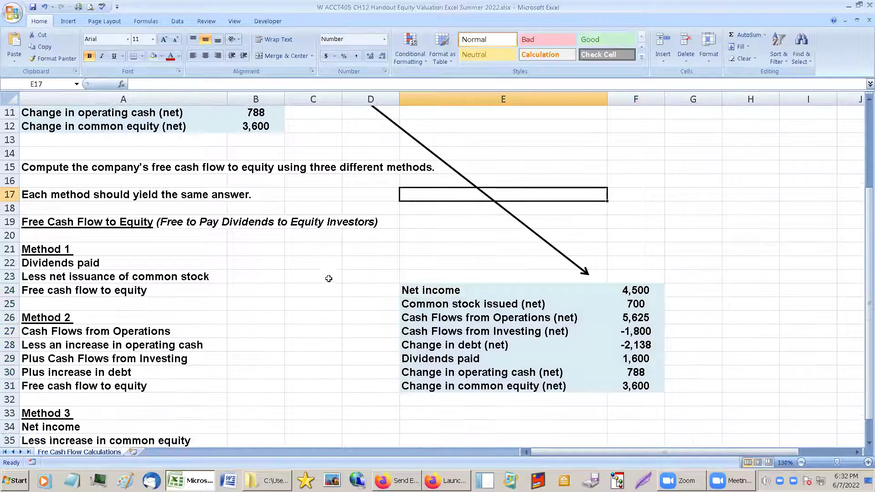
scroll(328, 278, down, 2)
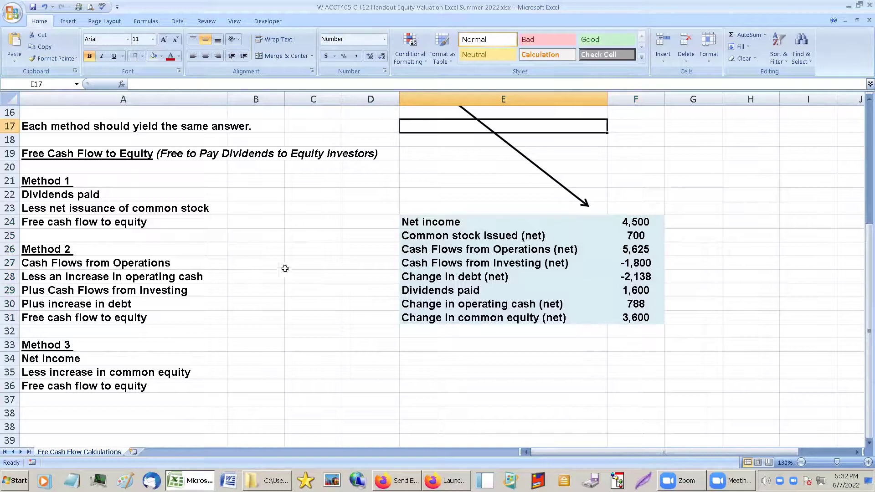
ctrl+scroll(284, 268, up, 1)
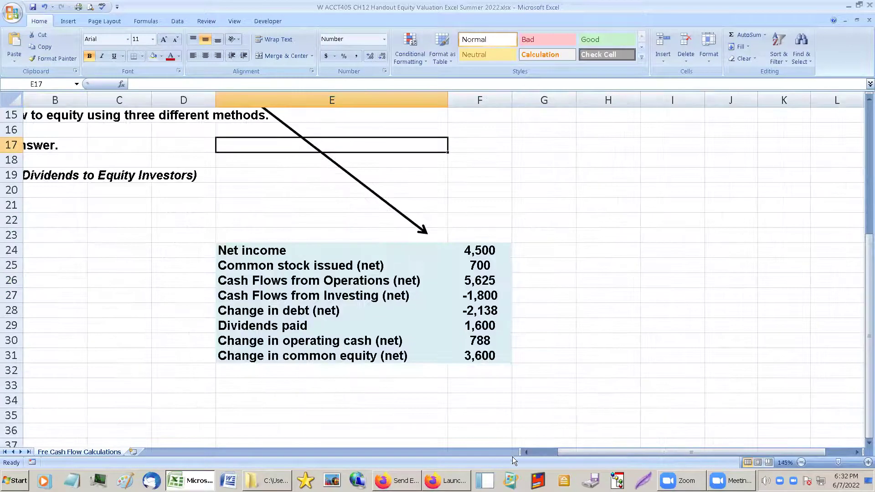
click(530, 451)
scroll(382, 384, down, 2)
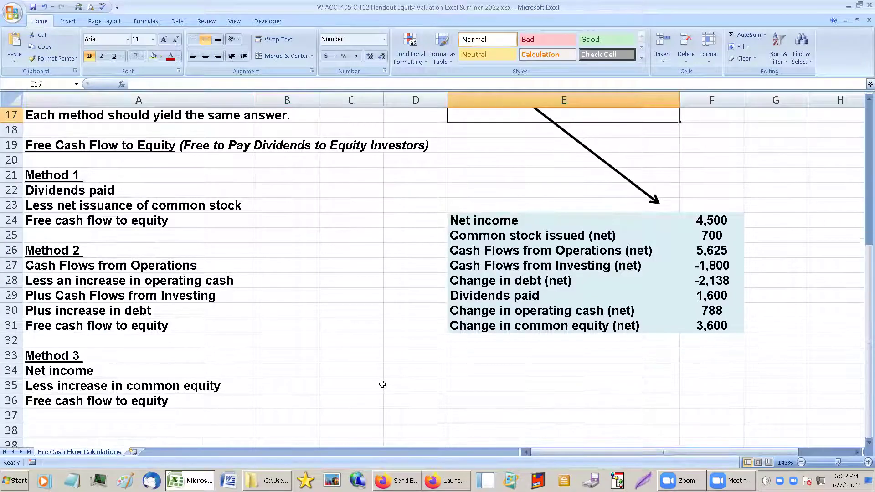
click(297, 185)
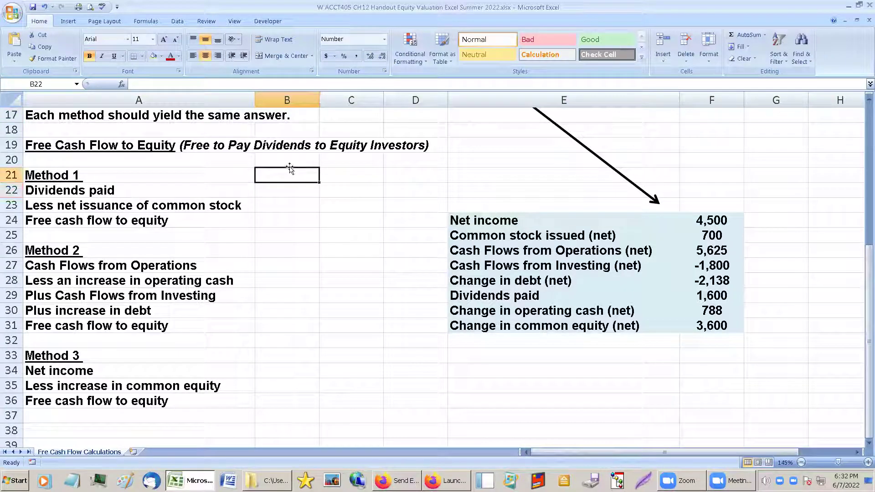
click(80, 180)
click(80, 186)
click(88, 218)
click(123, 207)
click(91, 192)
click(114, 203)
click(110, 215)
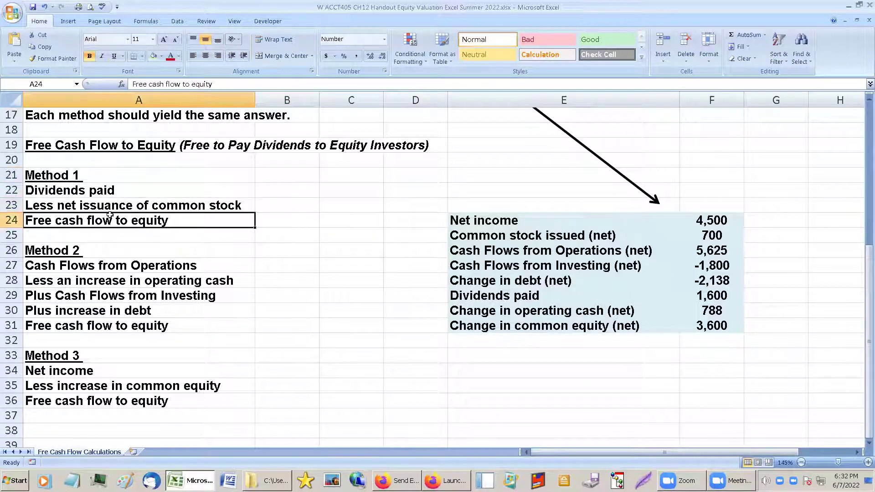
Link the Method 1 dividends paid amount in B22 to the data table with =F29
click(97, 190)
click(273, 193)
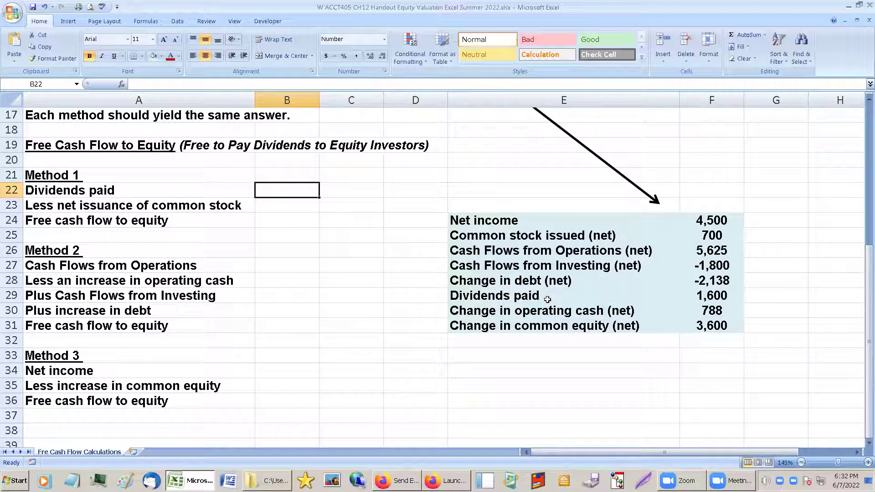
text(=)
click(716, 297)
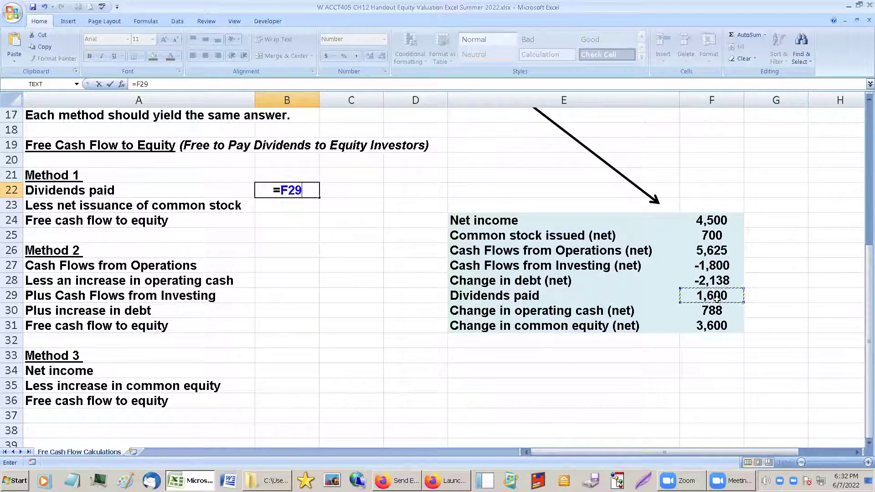
key(Return)
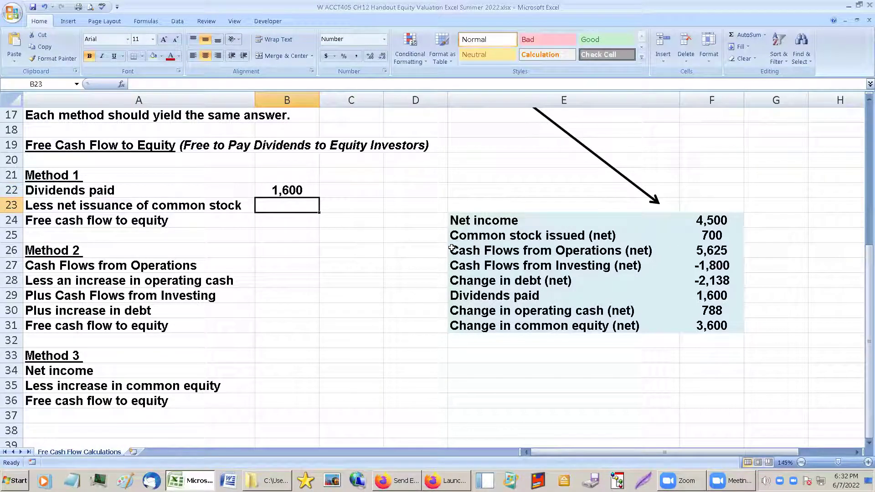
Enter the net issuance of common stock as a deduction in B23 with =-F25
text(=-)
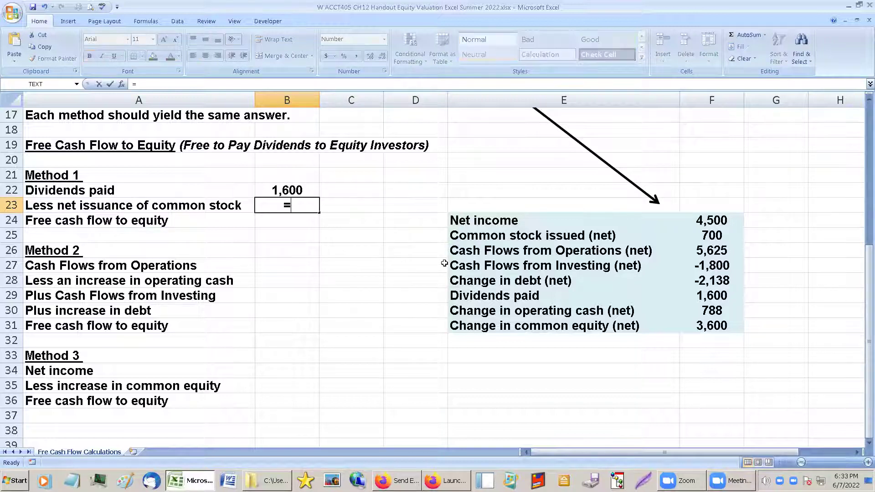
click(695, 235)
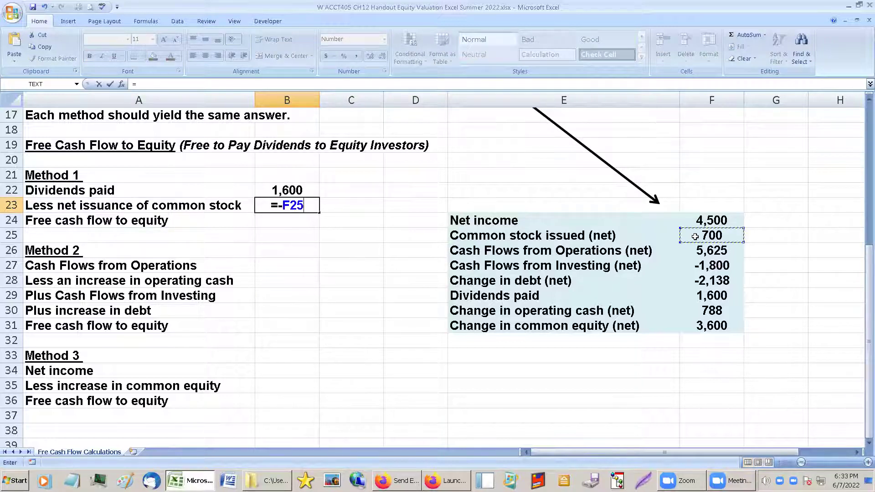
key(Return)
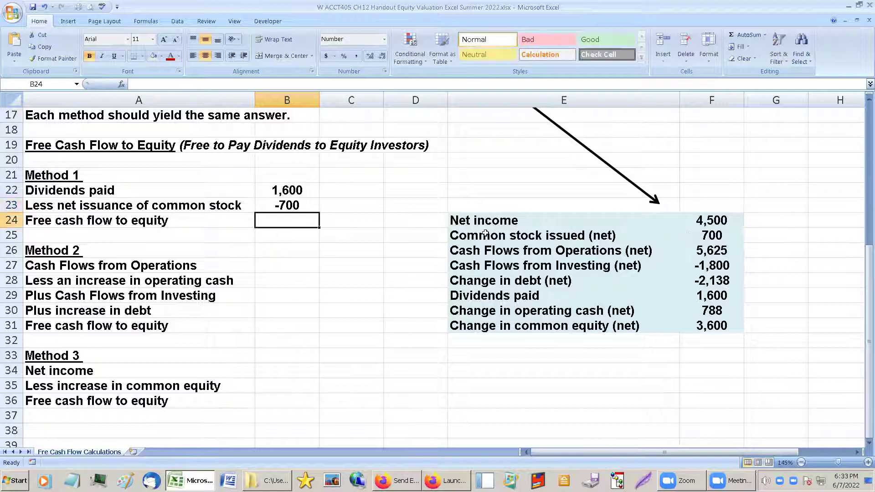
Total B22:B23 in B24 with AutoSum for Method 1's free cash flow, and add a bottom border to A23:B23
drag(275, 191, 280, 215)
click(745, 33)
drag(54, 203, 277, 206)
click(134, 55)
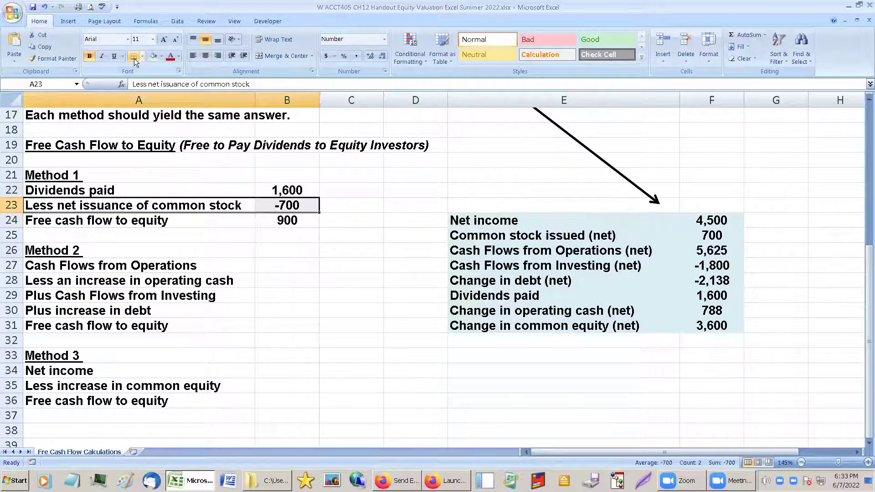
Review the Method 1 cells for dividends paid, net stock issuance and free cash flow to equity
click(267, 265)
click(272, 226)
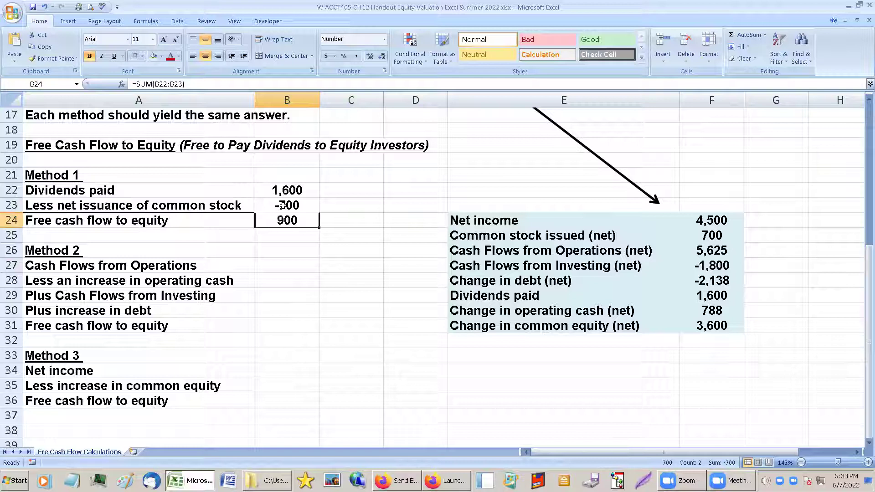
click(282, 206)
click(286, 187)
click(42, 191)
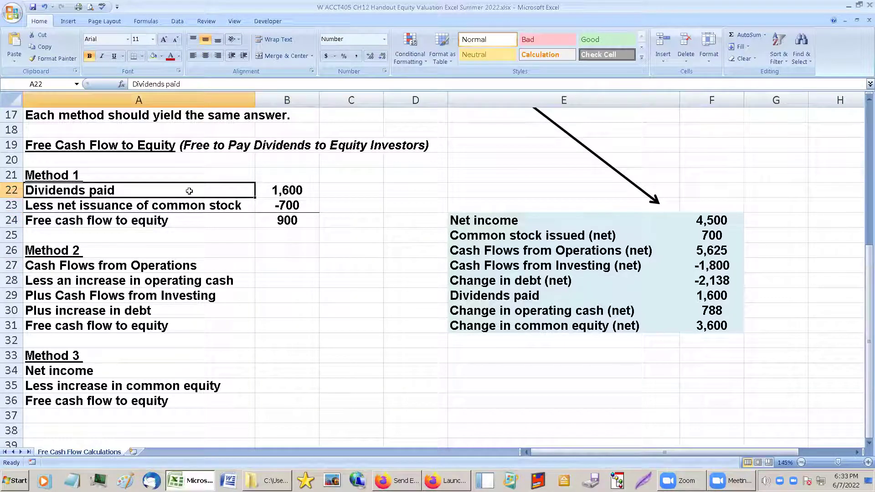
click(260, 191)
click(281, 223)
Examine the opening rows of Method 2, focusing on cash flows from operations and the increase in operating cash
click(282, 252)
click(292, 263)
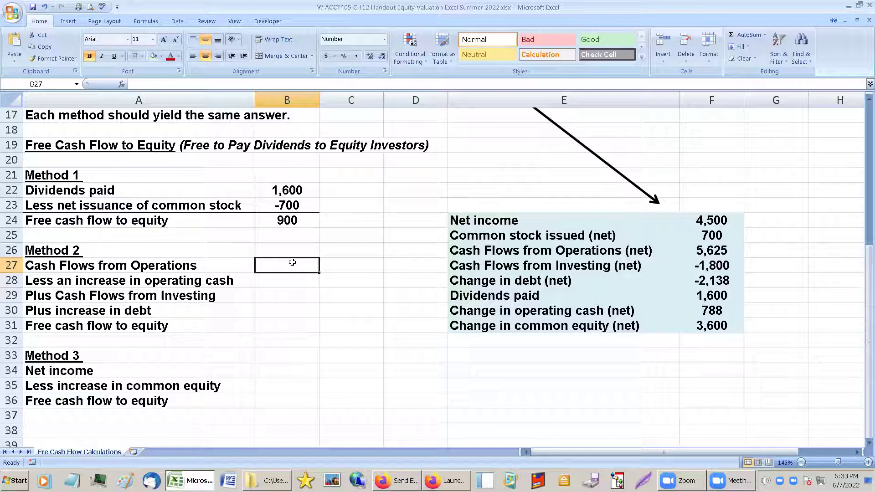
click(79, 267)
click(271, 265)
scroll(317, 308, down, 1)
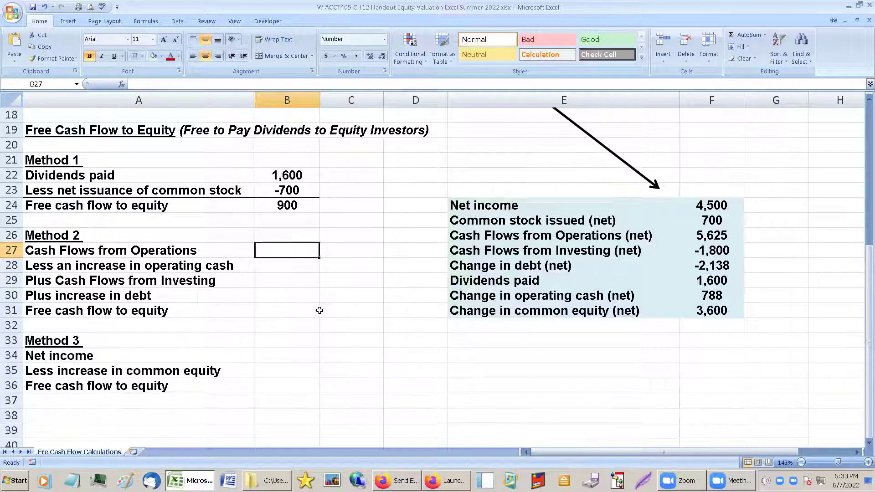
click(164, 250)
click(163, 263)
click(160, 249)
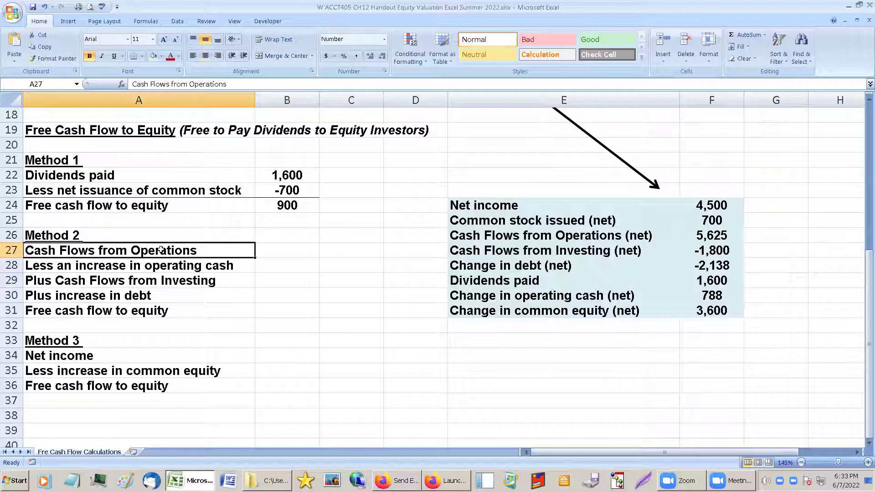
click(271, 247)
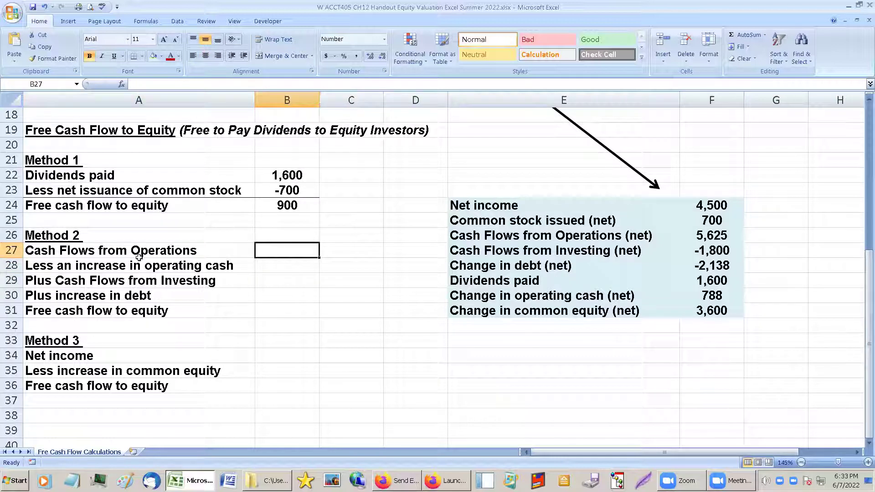
click(193, 251)
Link Method 2's cash flows from operations in B27 with =F26, and deduct the operating cash increase in B28 with =-F30
click(263, 253)
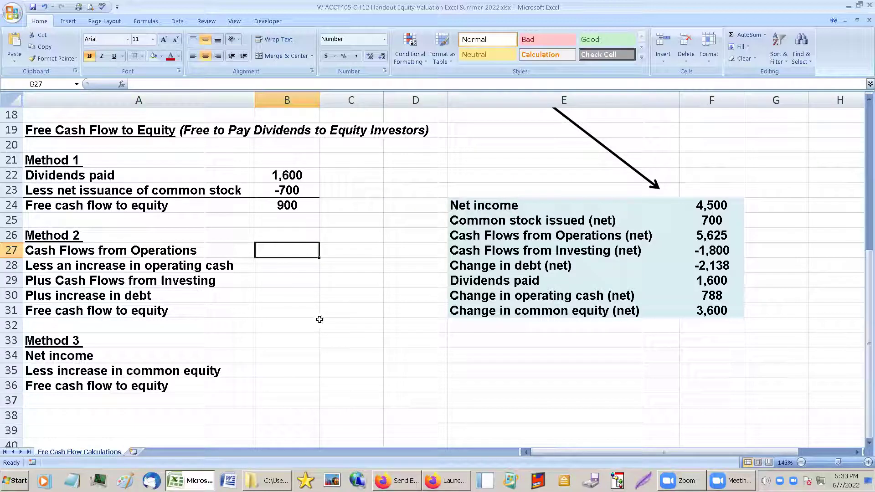
text(=)
click(703, 235)
key(Return)
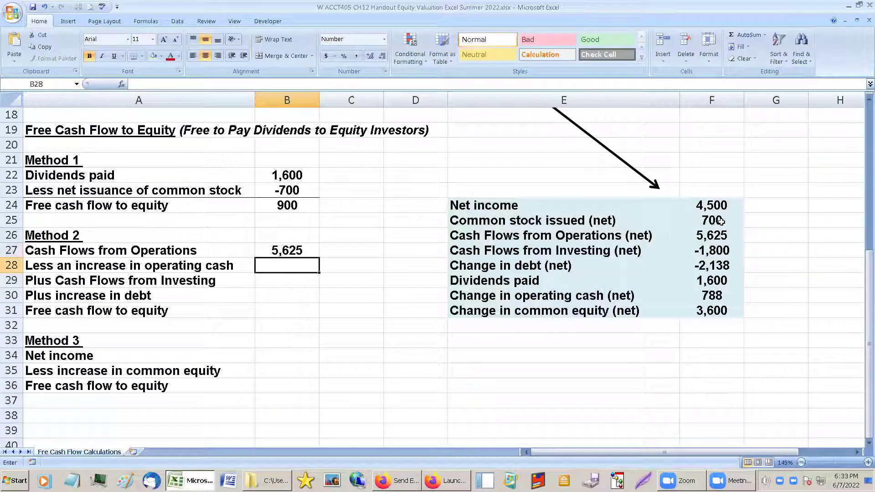
text(=-)
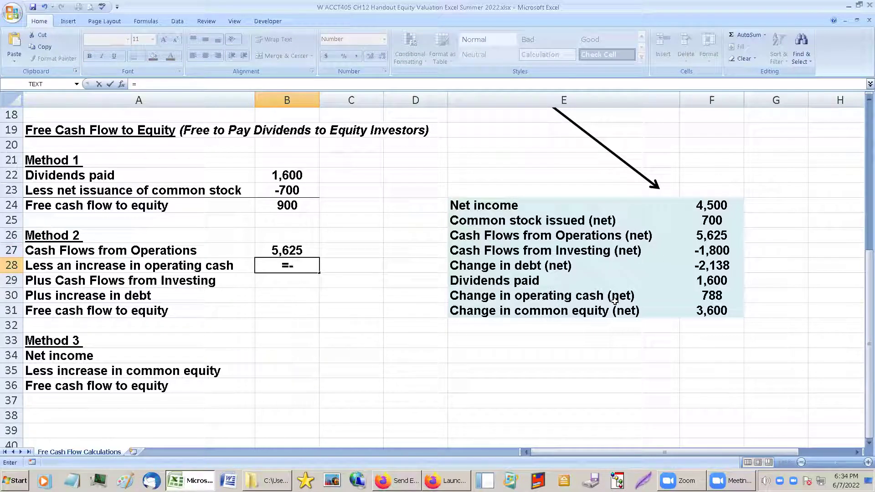
click(709, 297)
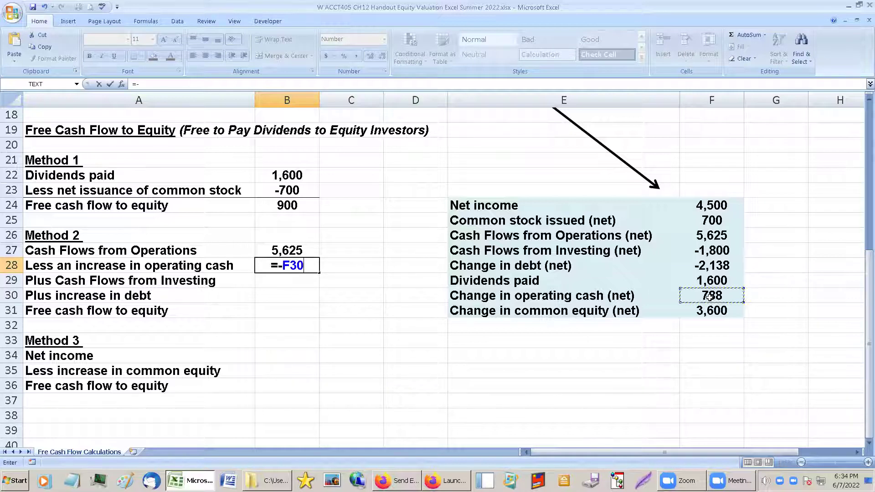
key(Return)
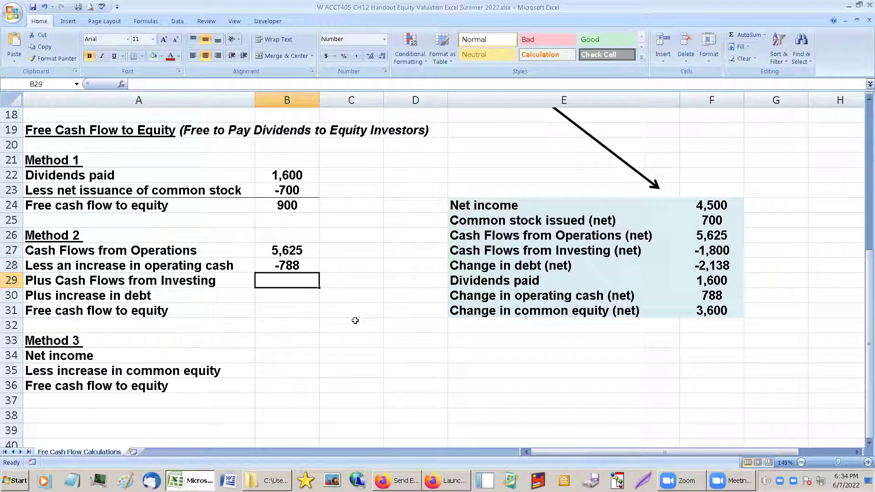
Link Method 2's cash flows from investing in B29 with =F27, and the increase in debt in B30 with +F28
text(=)
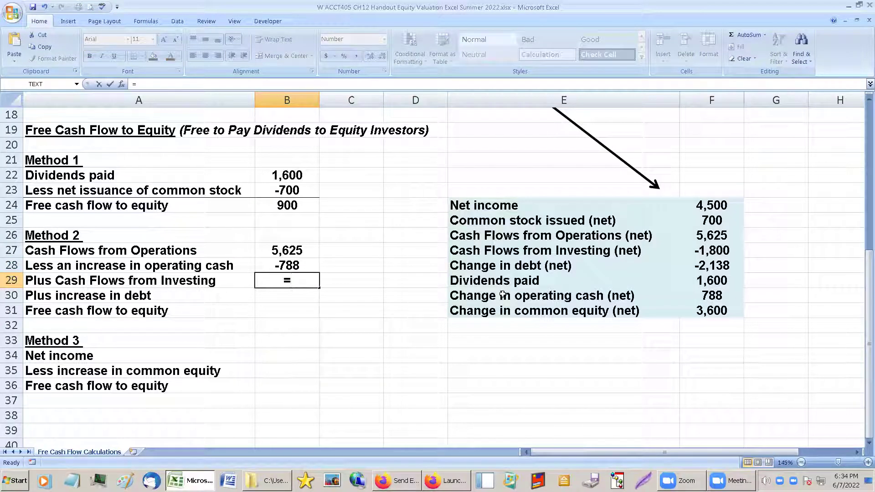
click(703, 251)
key(Return)
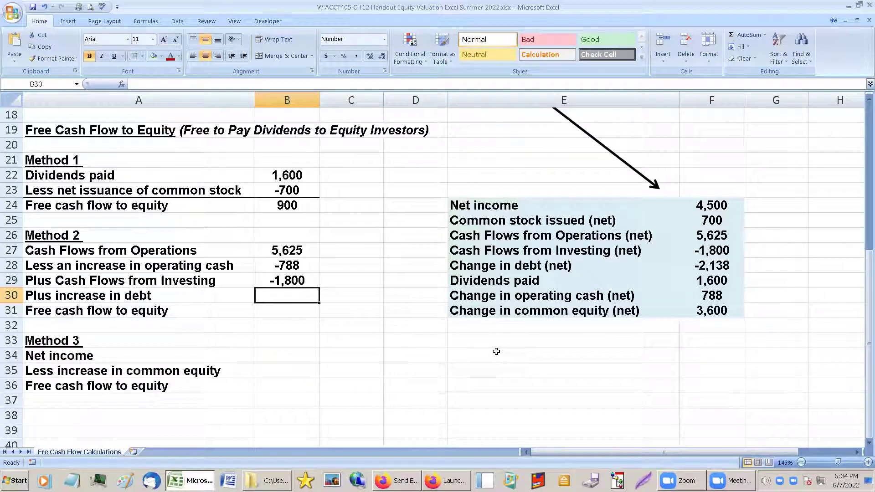
text(+)
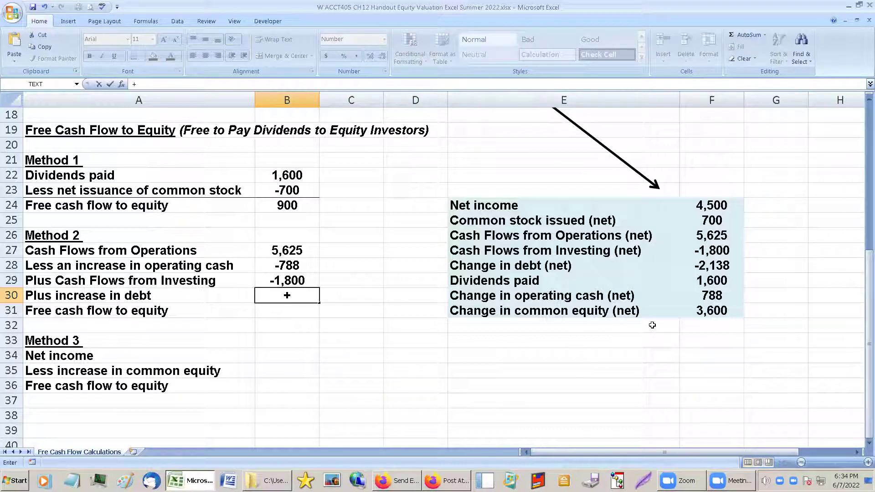
click(711, 265)
key(Return)
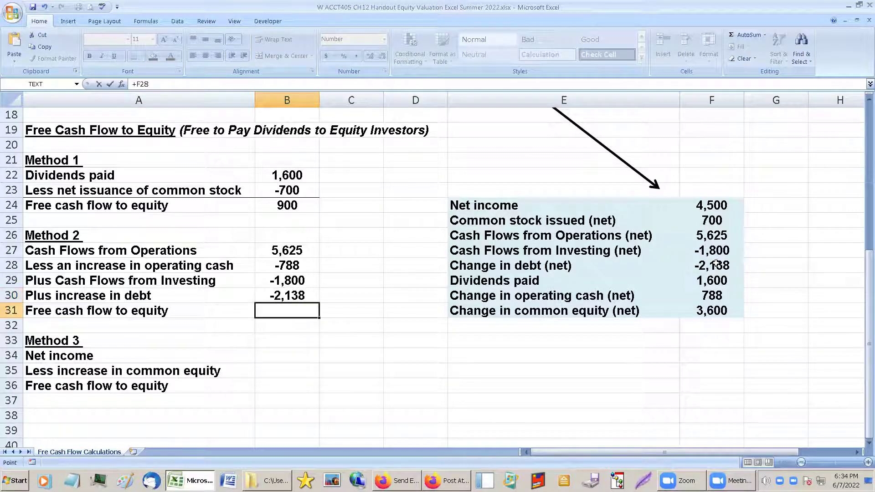
Total B27:B30 in B31 with AutoSum for Method 2's free cash flow, and add a bottom border to A30:B30
click(281, 250)
drag(281, 250, 285, 308)
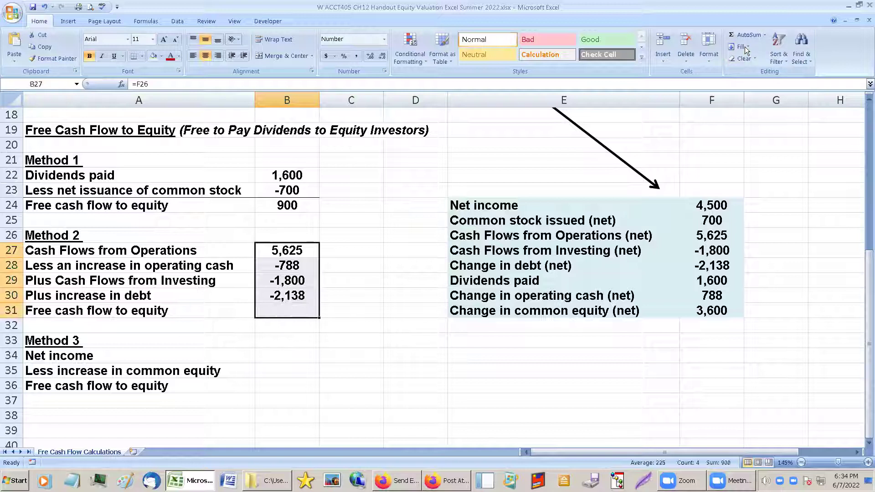
click(745, 34)
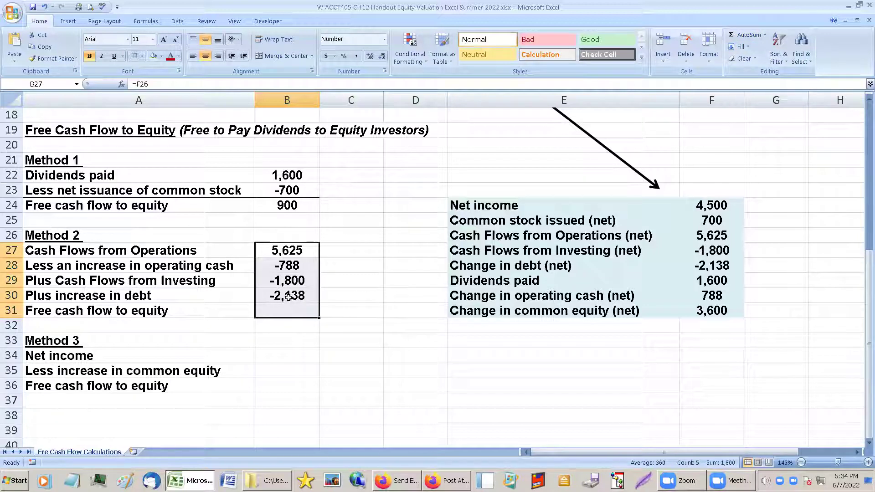
click(207, 291)
drag(206, 290, 287, 295)
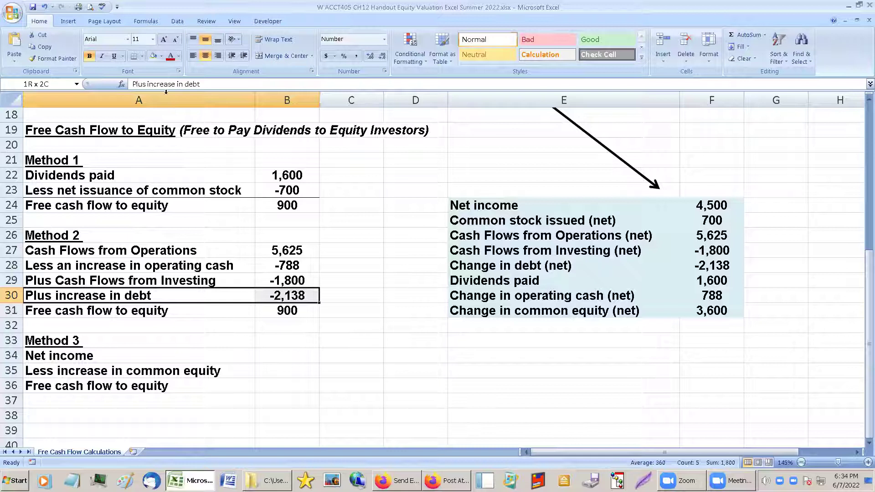
click(133, 56)
Link Method 3's net income in B34 with =F24, and deduct the increase in common equity in B35 with =-F31
click(237, 356)
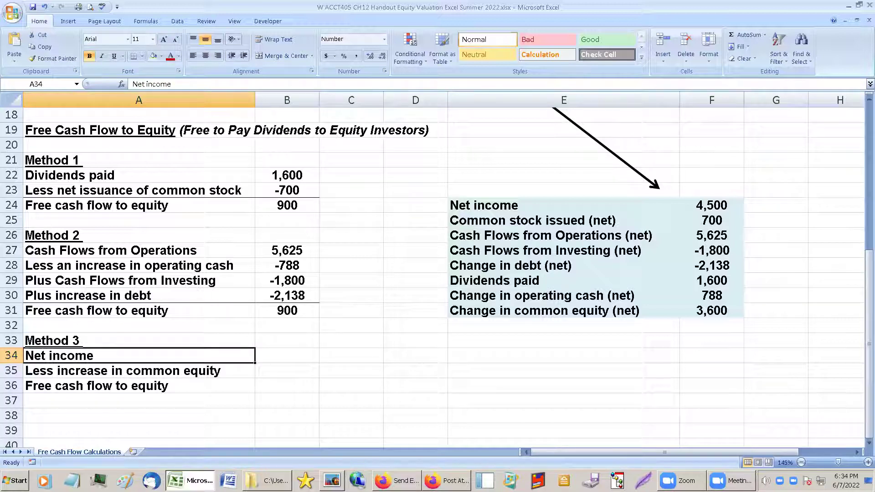
click(295, 355)
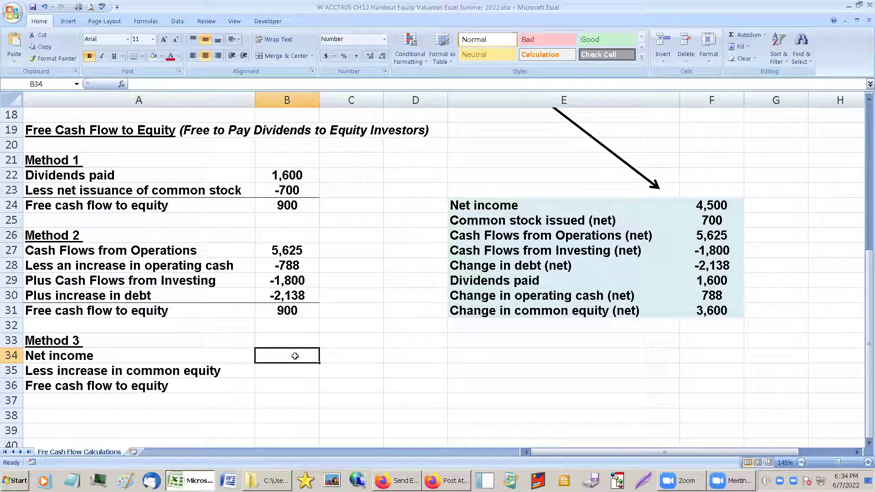
text(=)
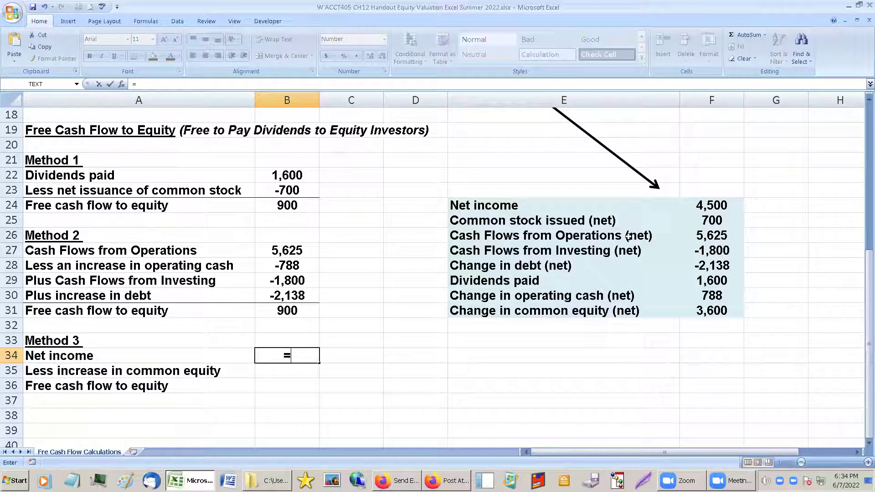
click(716, 211)
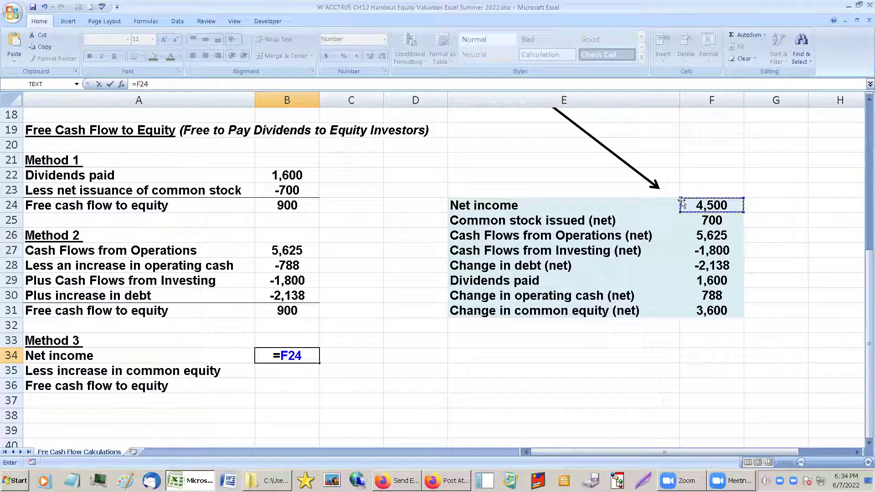
key(Return)
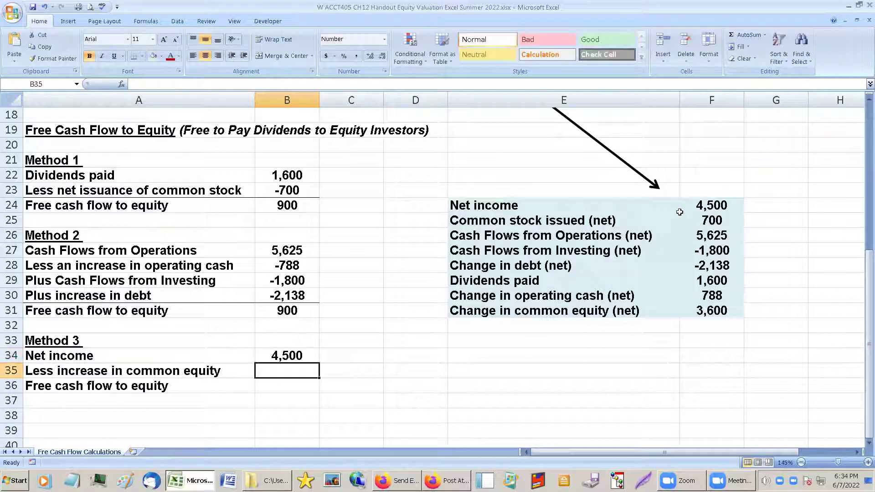
text(=-)
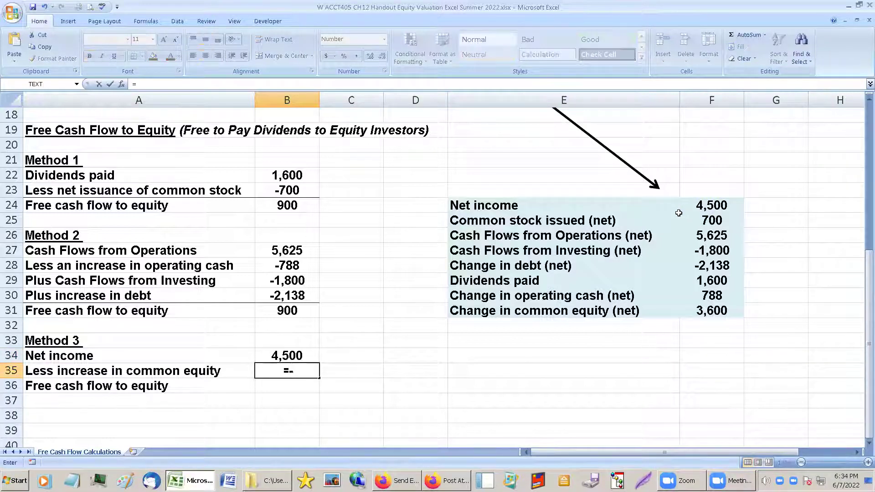
click(715, 311)
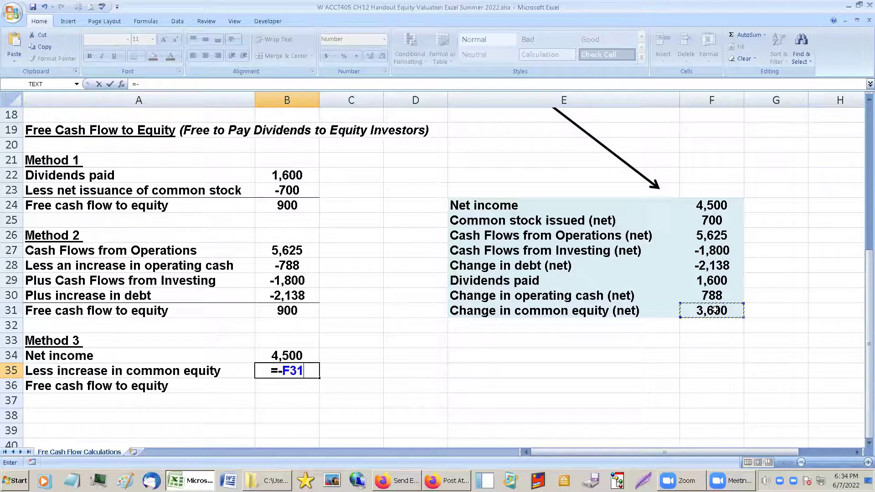
key(Return)
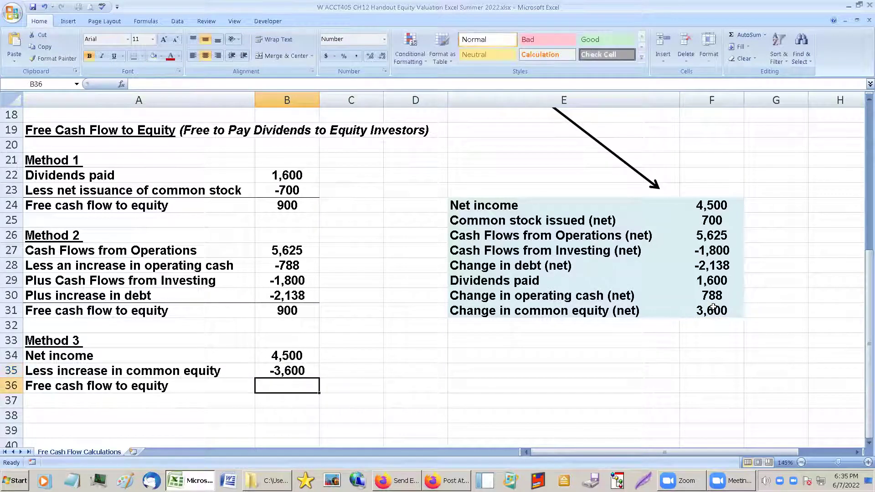
Total B34:B35 in B36 with AutoSum for Method 3's free cash flow, and select A35:B35
drag(281, 349, 284, 383)
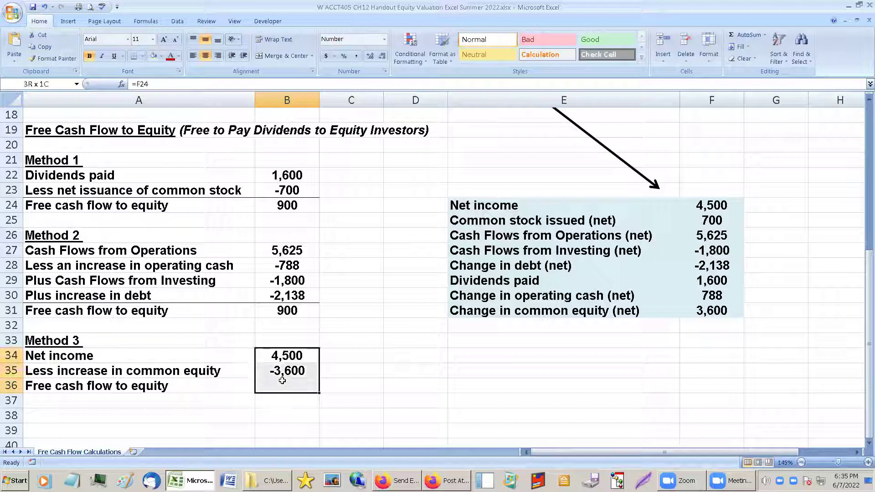
click(756, 35)
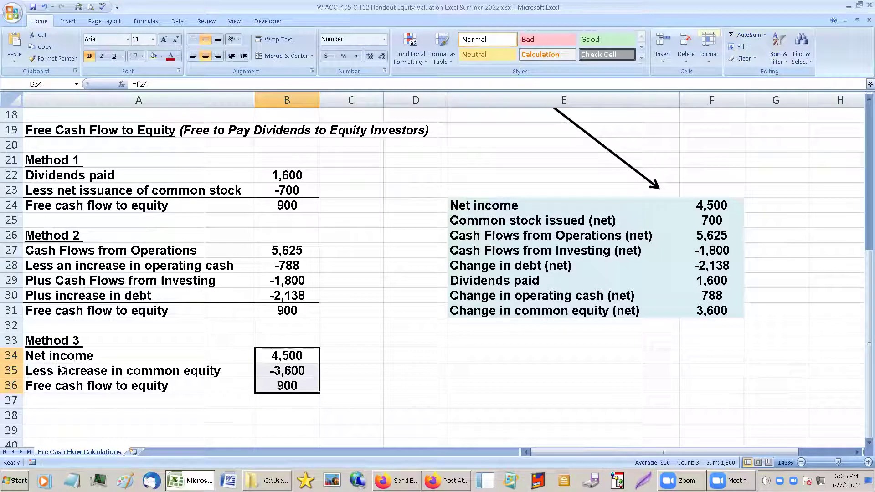
drag(137, 370, 270, 369)
click(114, 55)
click(329, 323)
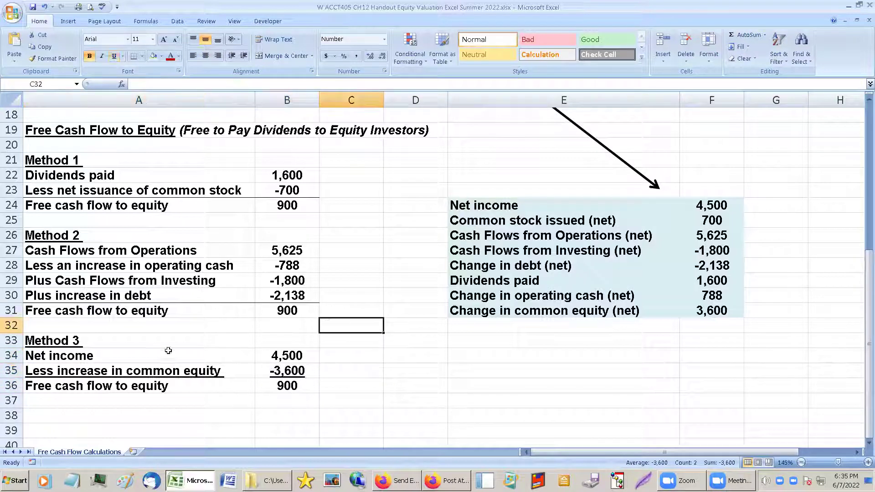
click(44, 6)
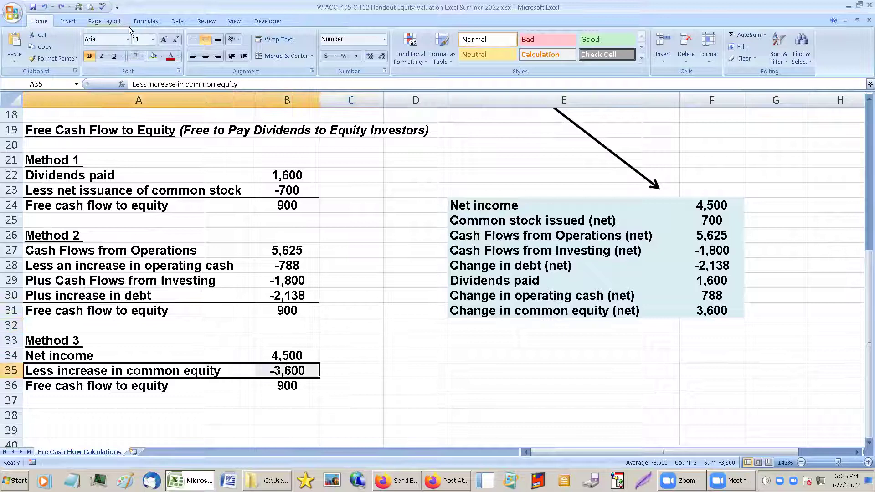
Add a bottom border to the Less increase in common equity row, A35:B35
click(134, 57)
click(209, 264)
Compare the free cash flow to equity results of the three methods in B24, B31 and B36
click(256, 392)
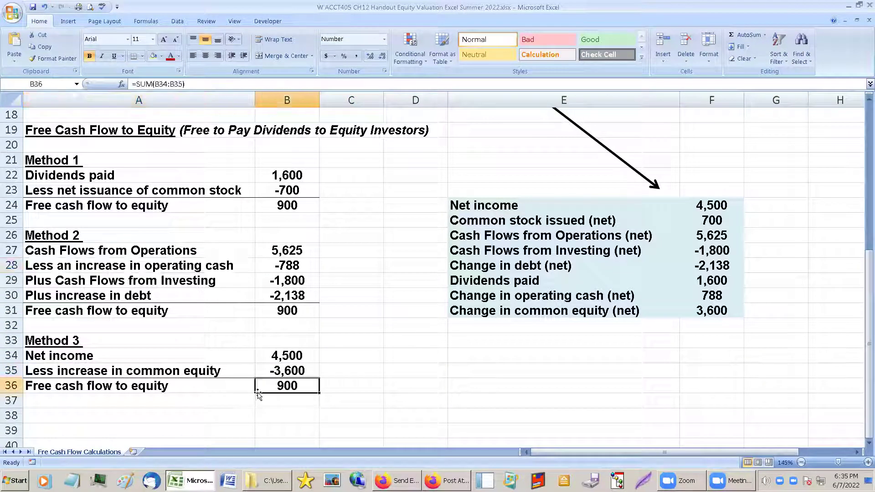
click(90, 385)
click(311, 389)
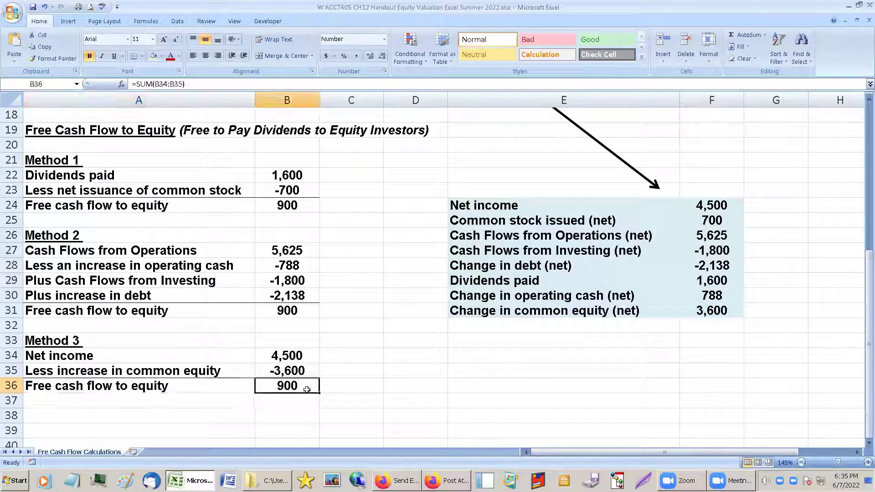
click(290, 313)
click(293, 205)
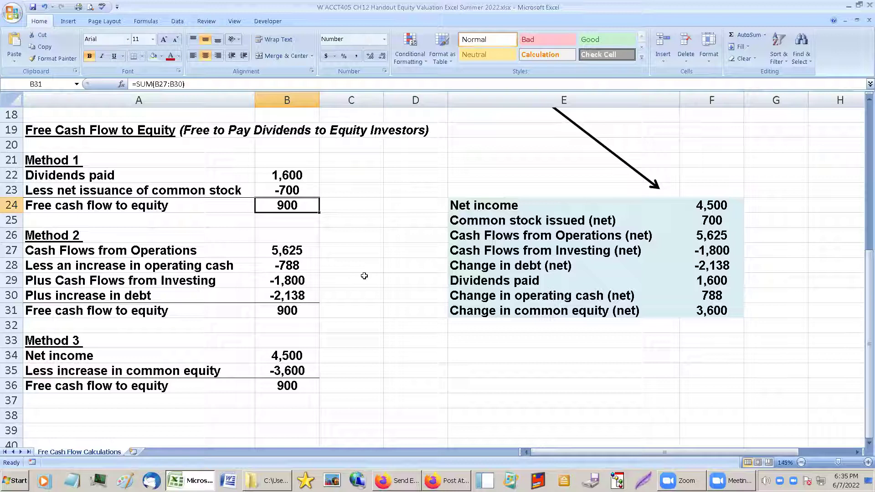
click(280, 388)
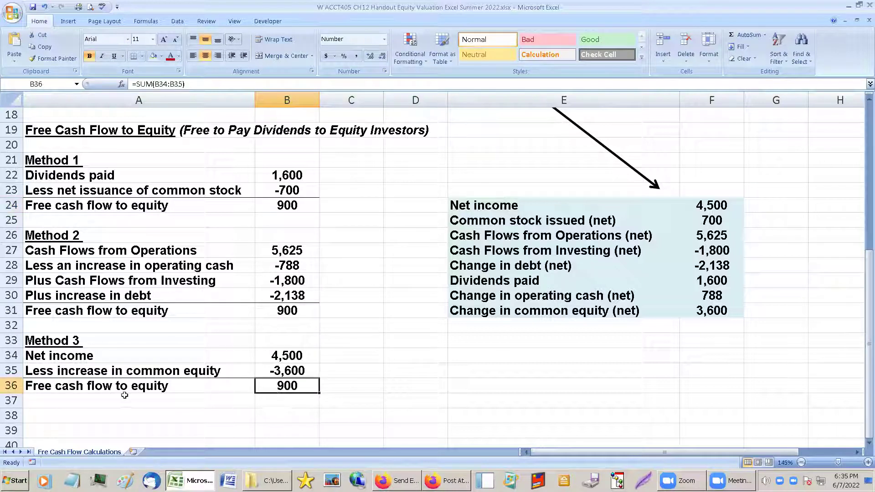
click(57, 388)
click(51, 309)
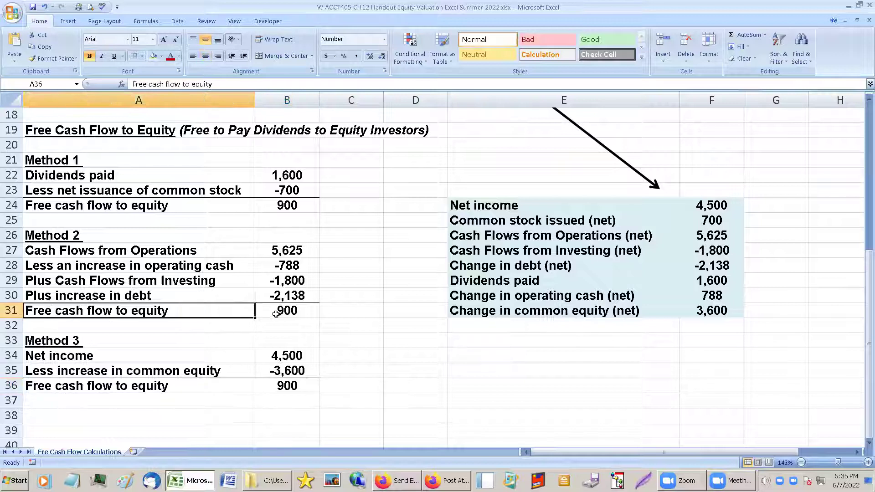
Link E34 to the Cash Flows from Operations (net) label in E26, and F34 to its amount in F26
click(288, 313)
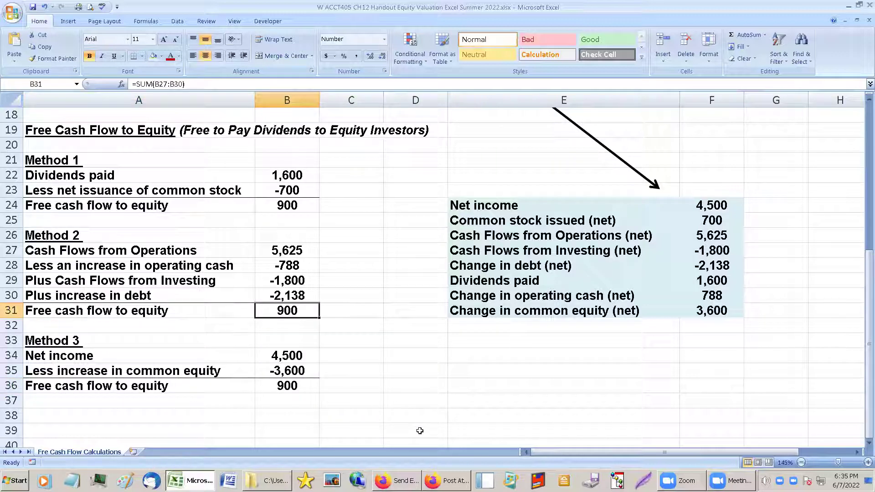
click(462, 360)
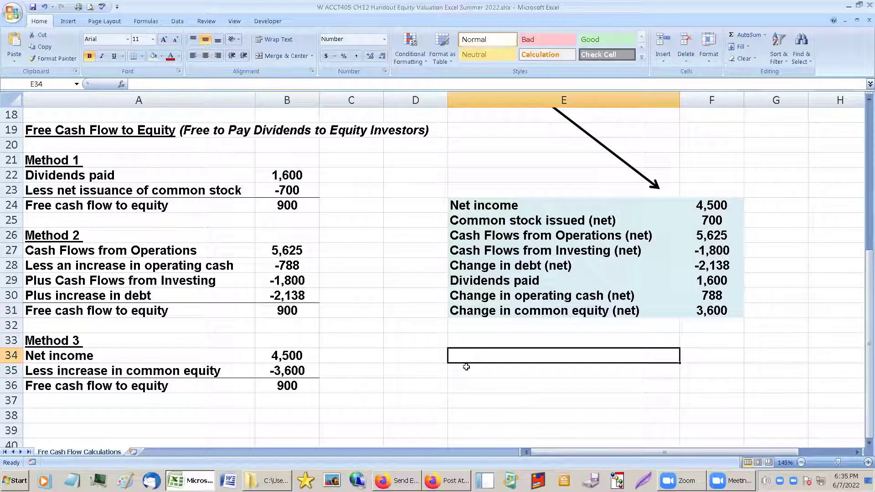
scroll(480, 379, down, 1)
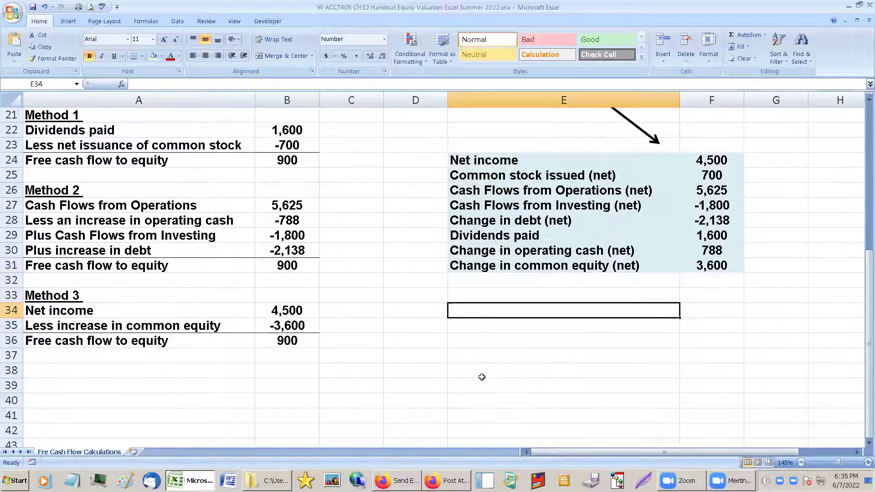
scroll(483, 376, up, 2)
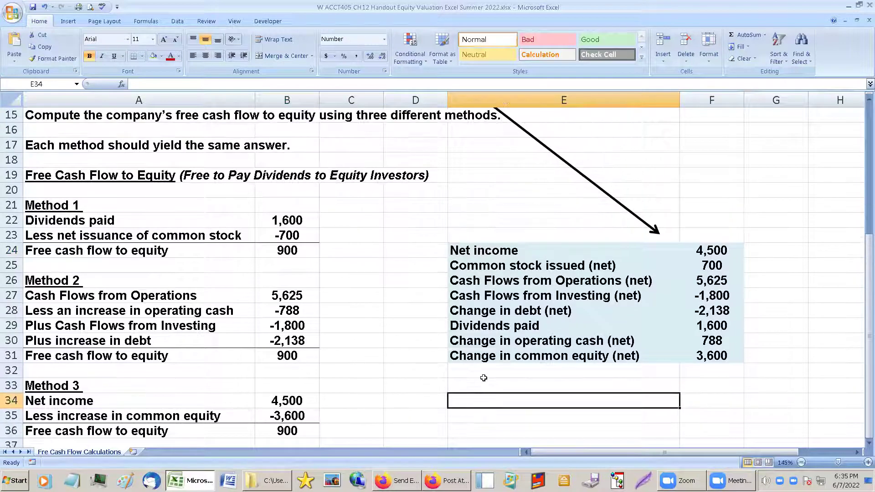
text(=)
click(511, 278)
key(Return)
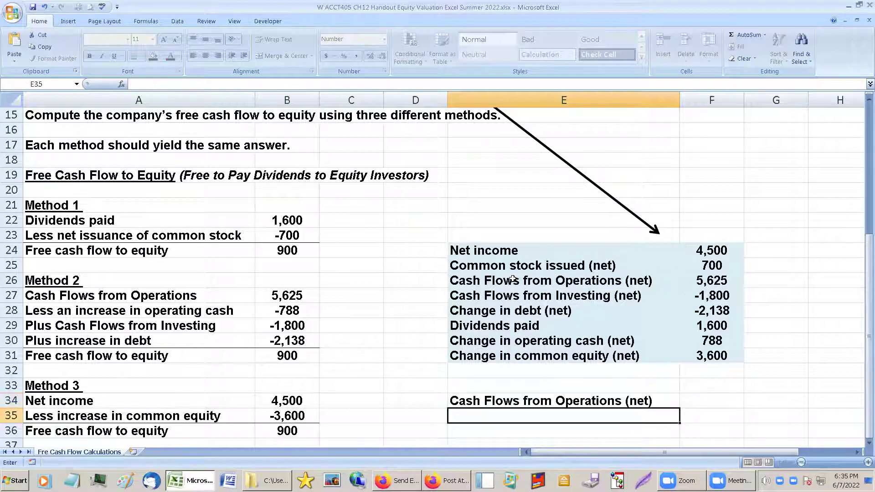
click(705, 394)
text(=)
click(706, 281)
key(Return)
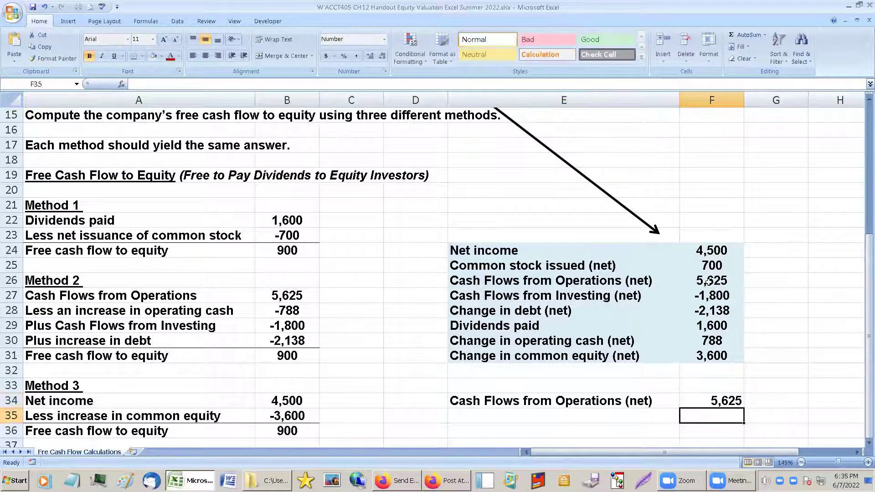
Link E35 to the Cash Flows from Investing (net) label with =E27, and fill the formula across to F35
click(495, 413)
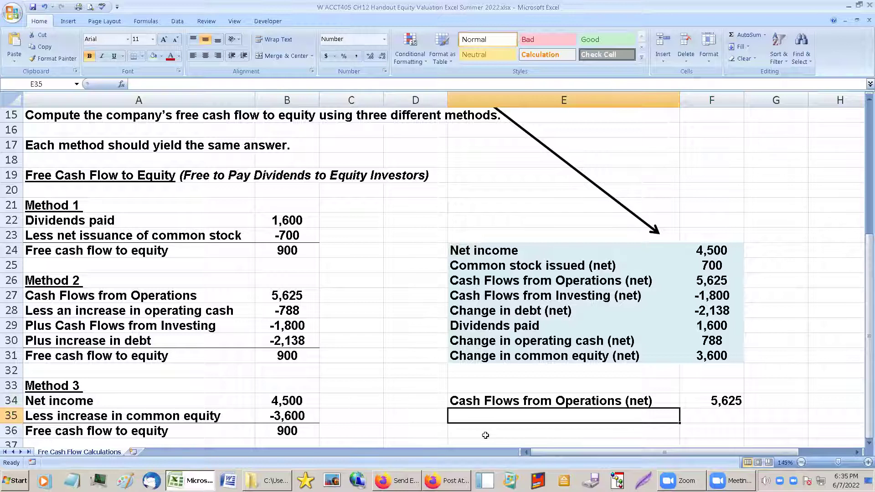
scroll(486, 435, down, 1)
text(=)
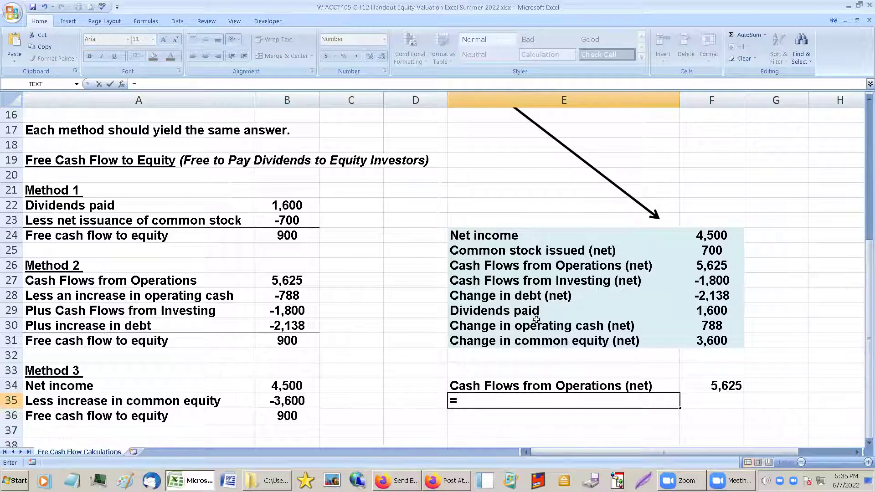
click(561, 280)
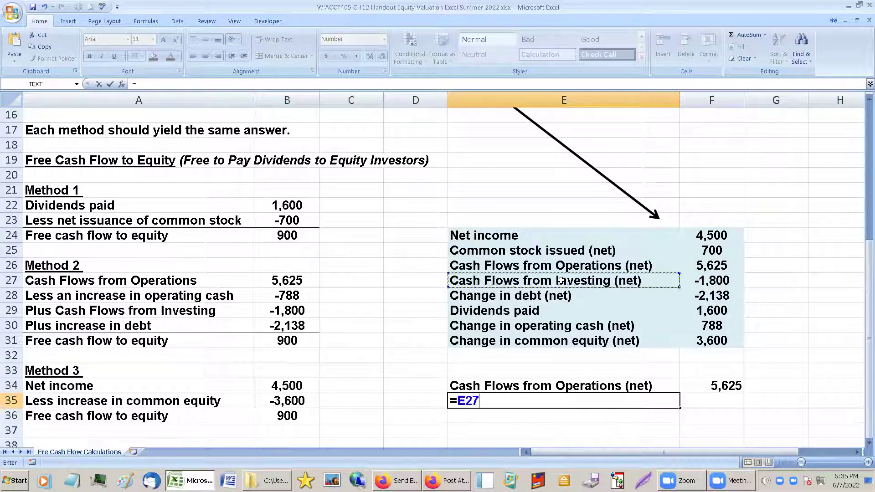
key(Return)
click(653, 396)
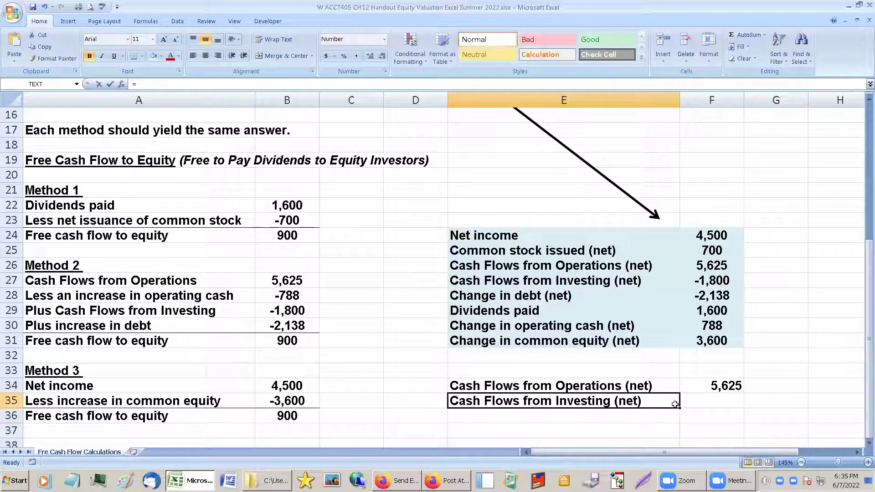
drag(680, 406, 715, 407)
Link E36 to the Change in debt (net) label in E28, and fill the formula across to F36
click(568, 413)
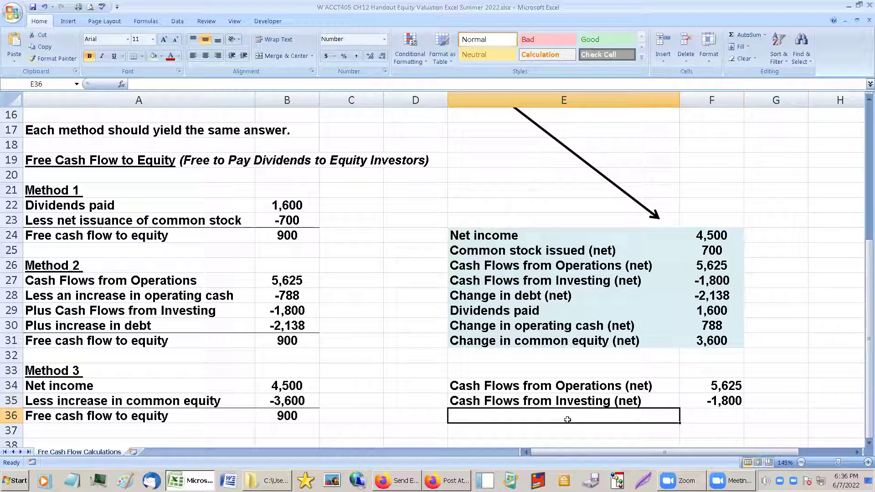
text(=)
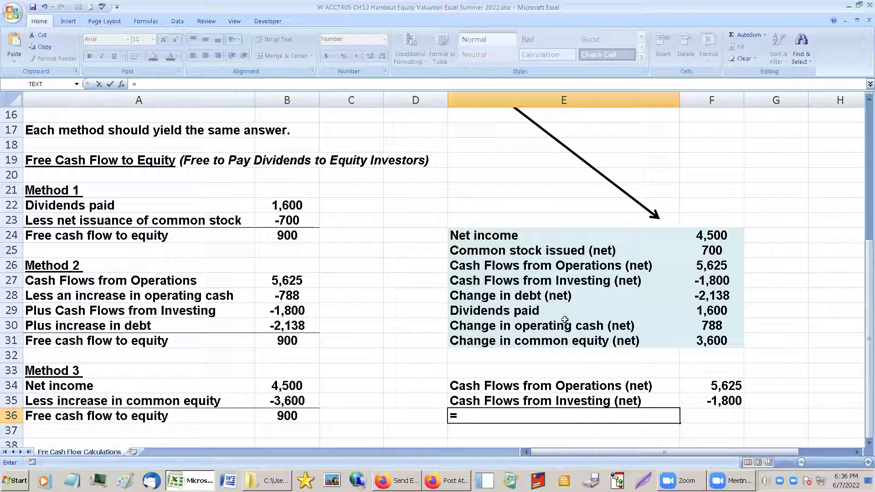
click(558, 297)
key(Return)
click(670, 422)
drag(681, 422, 721, 422)
Total the three linked amounts F34:F36 in F37 with AutoSum
scroll(719, 388, down, 2)
drag(718, 356, 686, 386)
scroll(580, 248, up, 2)
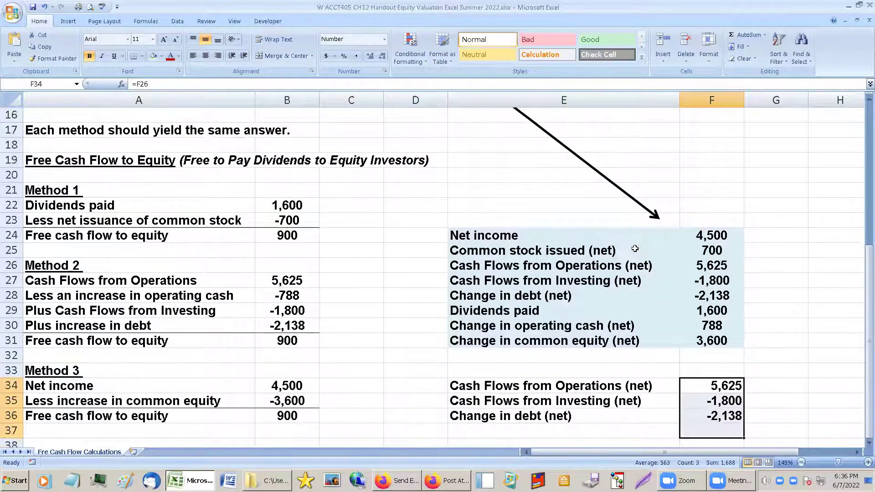
click(748, 34)
scroll(606, 318, down, 2)
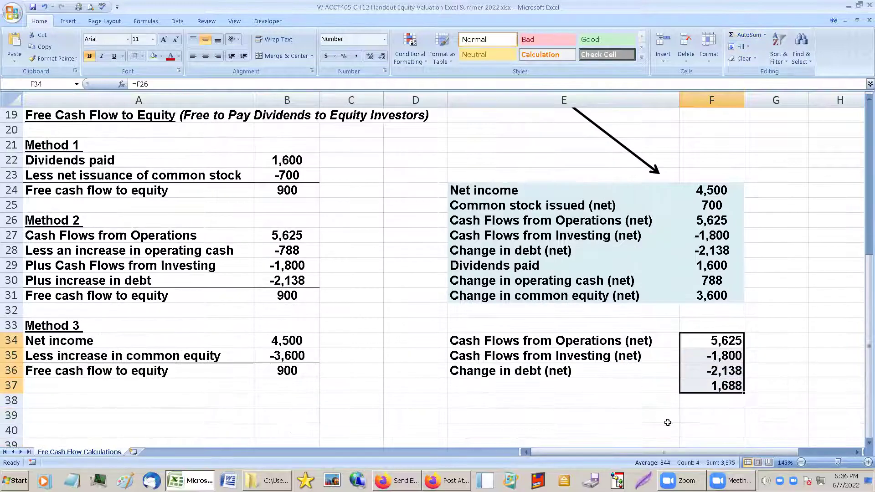
Copy the Free cash flow to equity label from A31 into E37, beside the new total
click(605, 381)
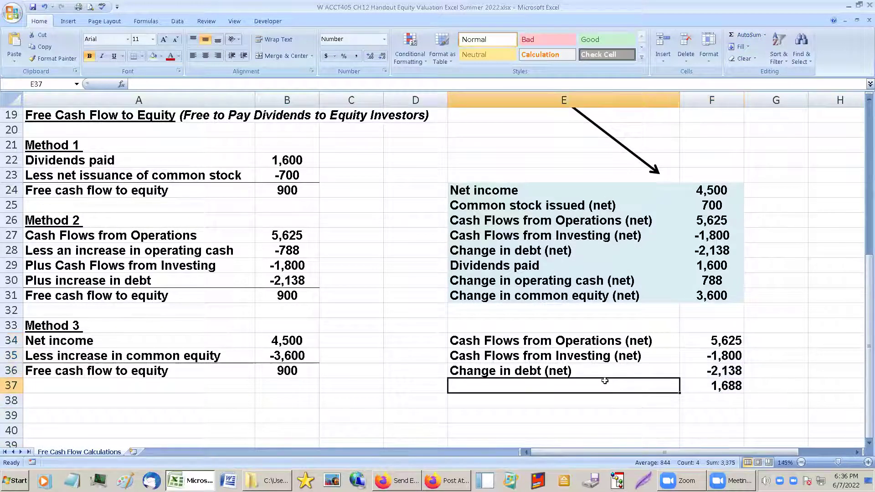
click(277, 281)
click(282, 251)
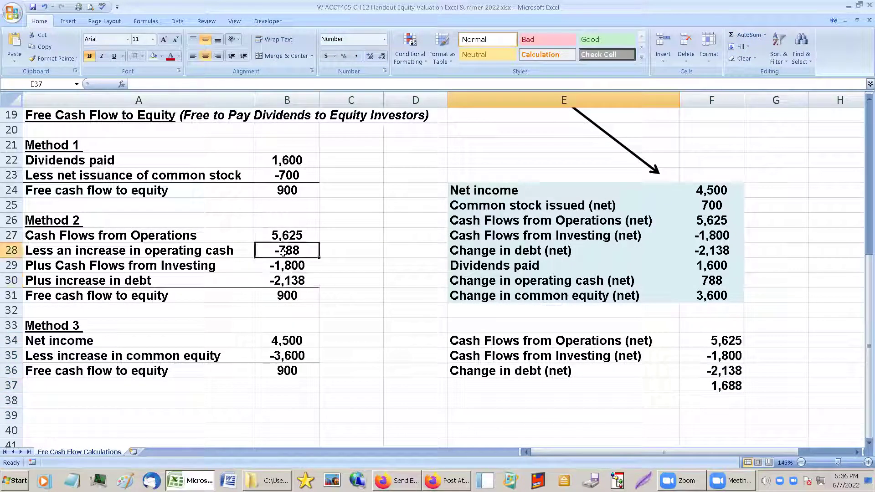
click(732, 401)
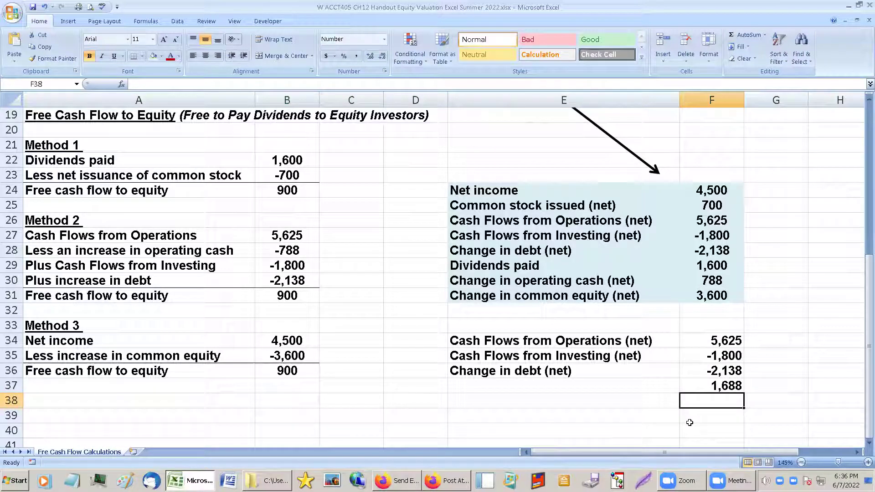
click(634, 390)
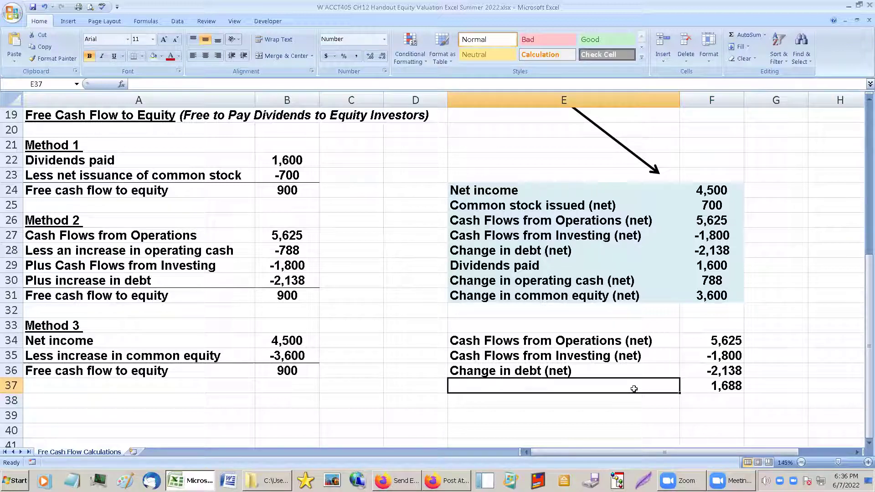
click(128, 299)
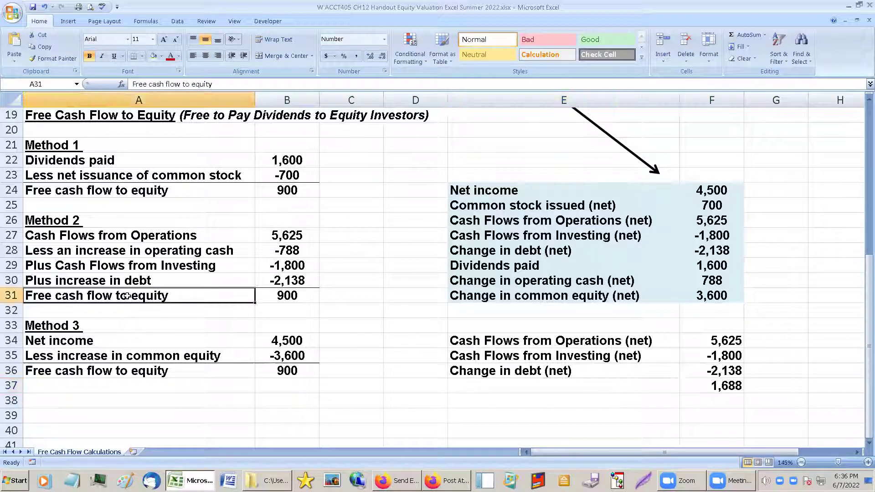
key(ctrl+c)
click(465, 382)
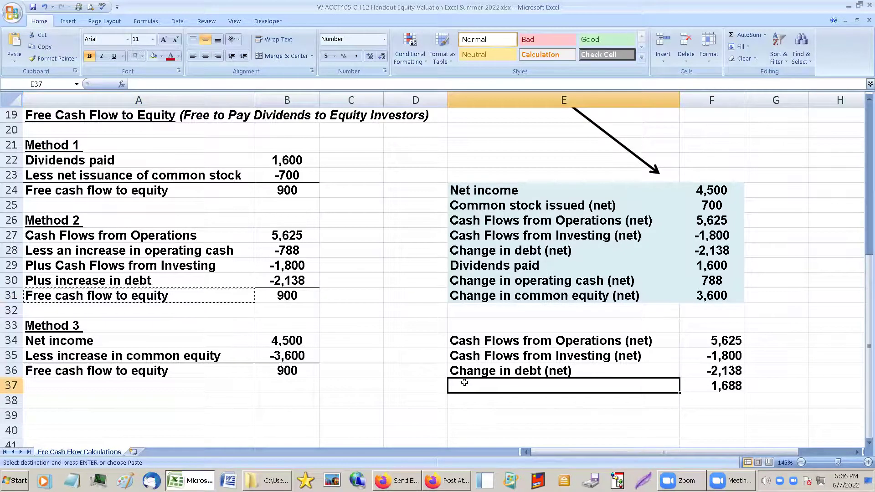
key(ctrl+v)
Add a bottom border to the Change in debt (net) row, E36:F36
drag(510, 370, 698, 367)
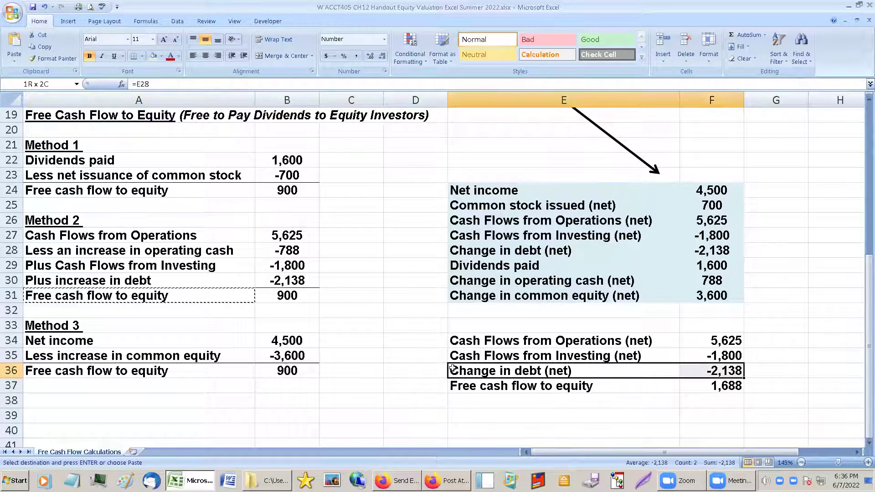
click(139, 58)
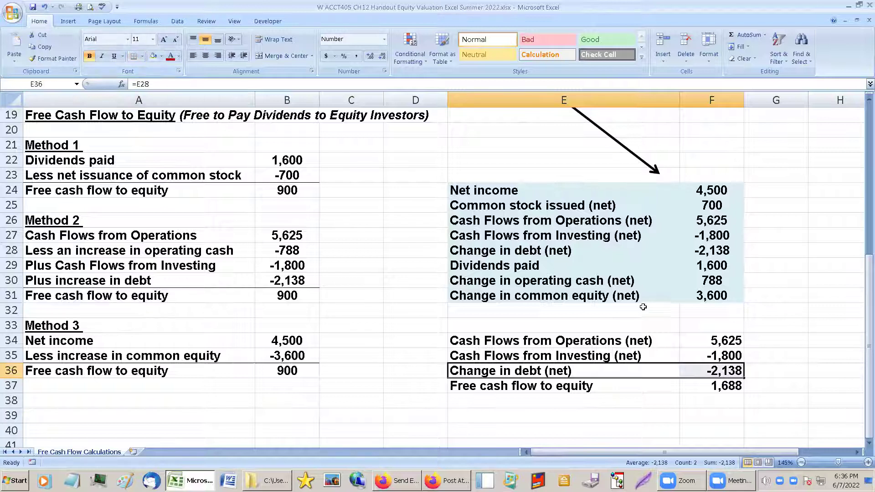
click(643, 308)
Enter the heading NOT IN THE TEXTBOOK in E33 above the alternative calculation
click(517, 324)
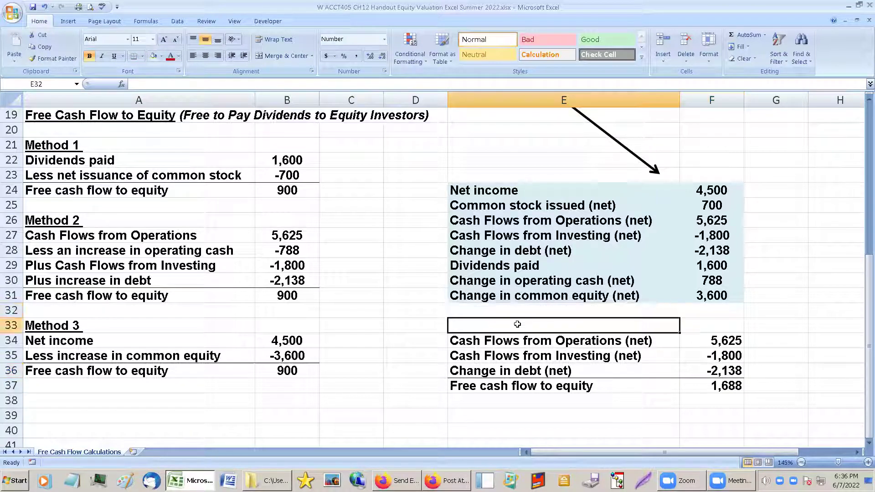
text(NO)
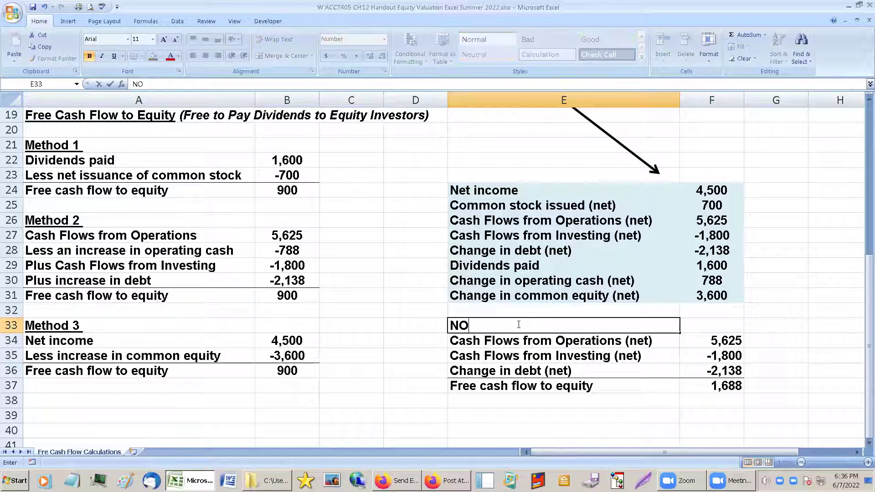
text(T IN THE)
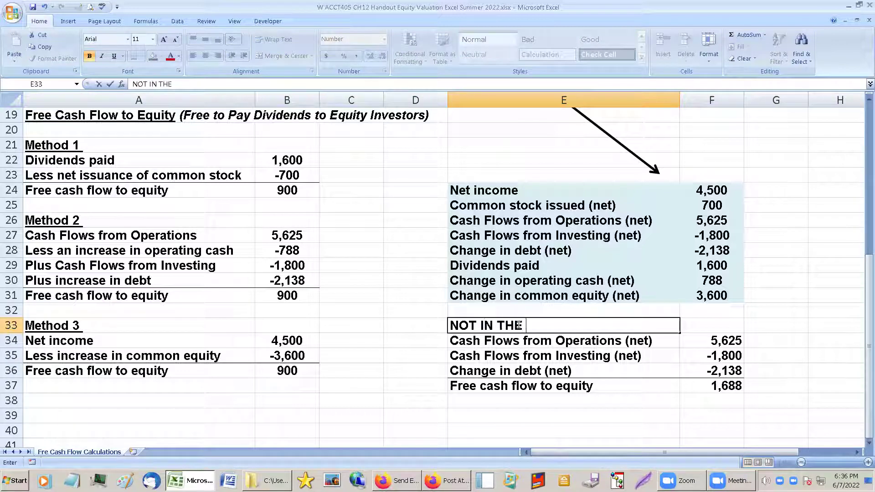
text( TEXTBOOK)
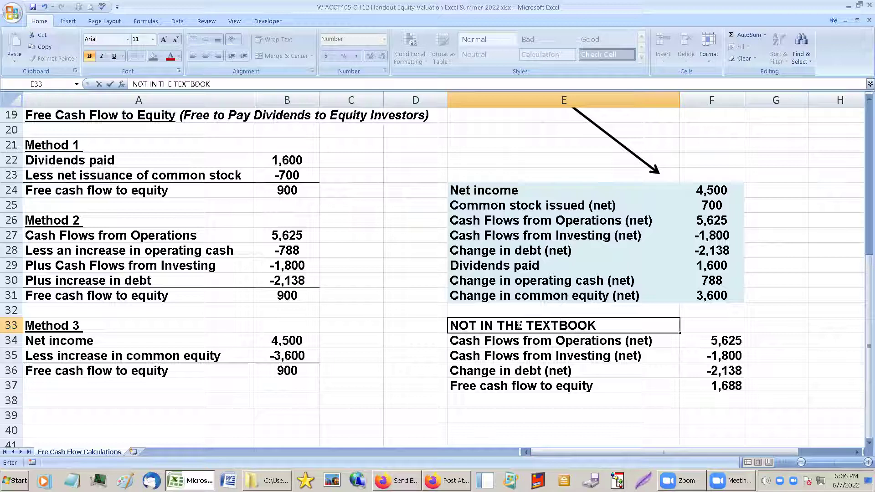
key(Return)
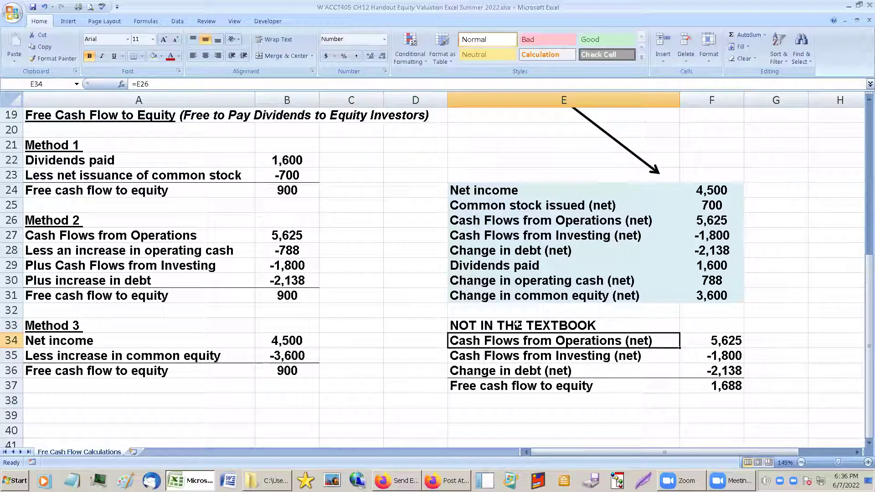
Shade the alternative calculation block E33:F37 with a light green fill
drag(497, 325, 703, 382)
click(162, 55)
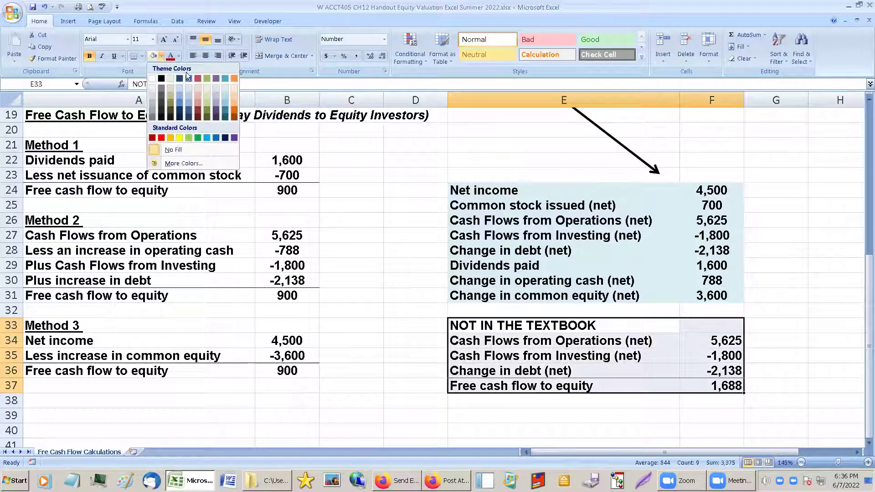
click(207, 96)
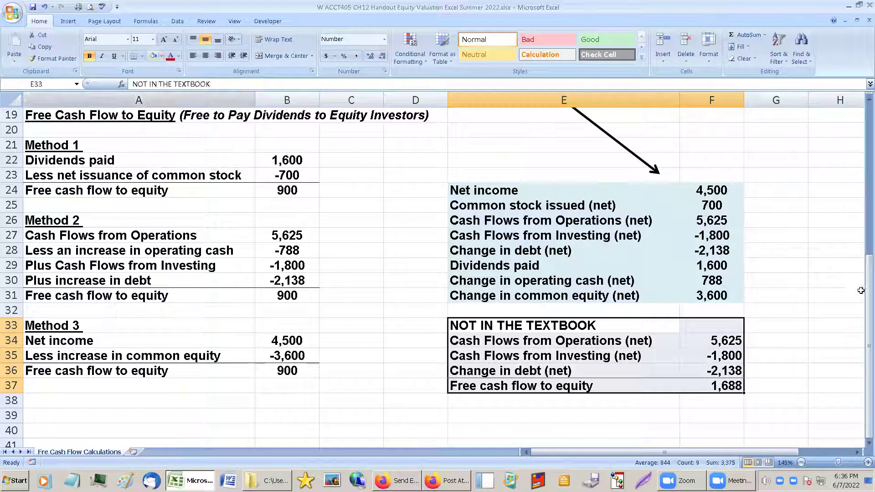
click(838, 296)
Review the NOT IN THE TEXTBOOK calculation, Method 2 and the source figures near the start of the sheet
click(562, 324)
click(543, 364)
click(545, 390)
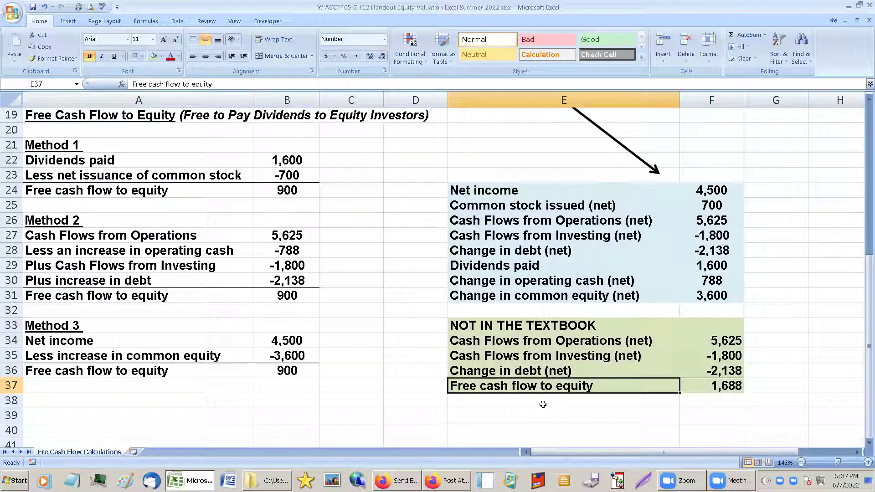
click(32, 219)
scroll(306, 364, up, 6)
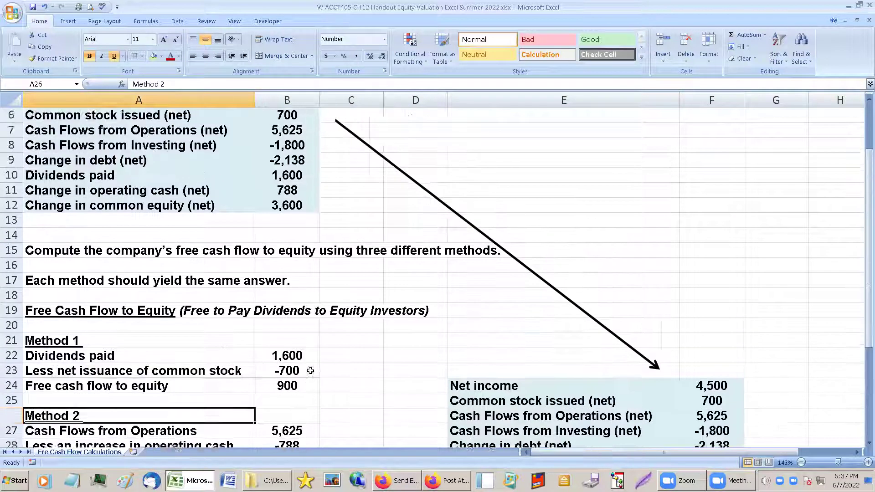